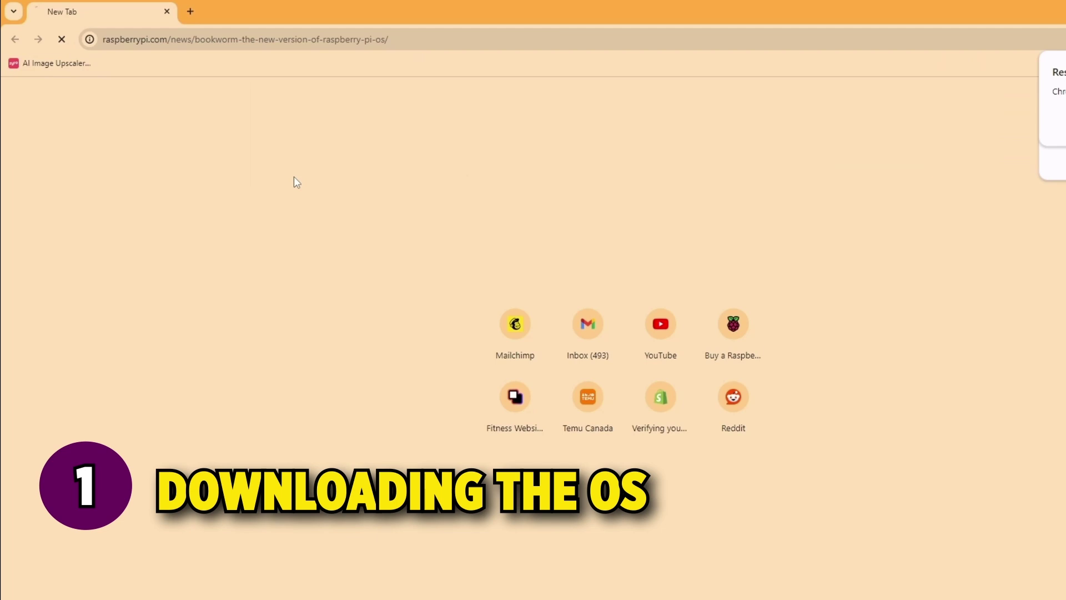
Scroll through the Raspberry Pi OS Bookworm article in Chrome to read it
scroll(269, 255, down, 8)
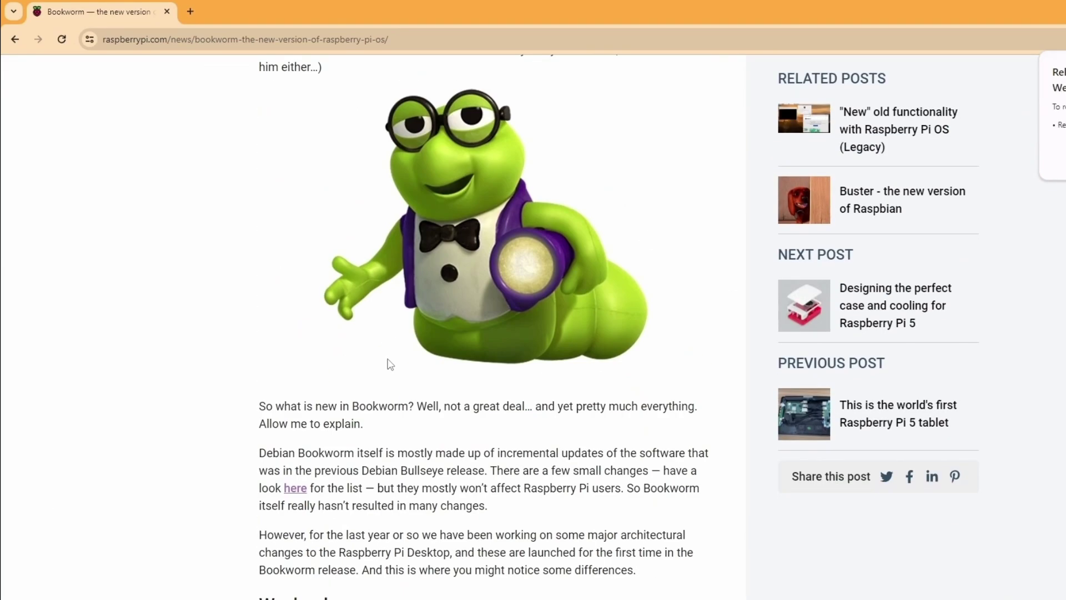
scroll(390, 365, down, 20)
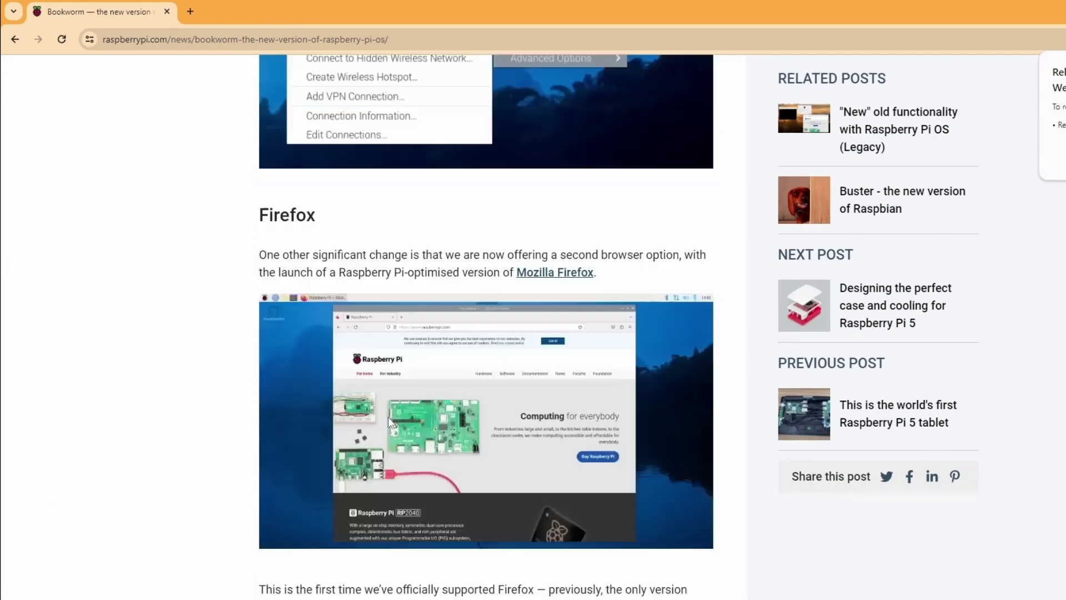
scroll(390, 422, down, 15)
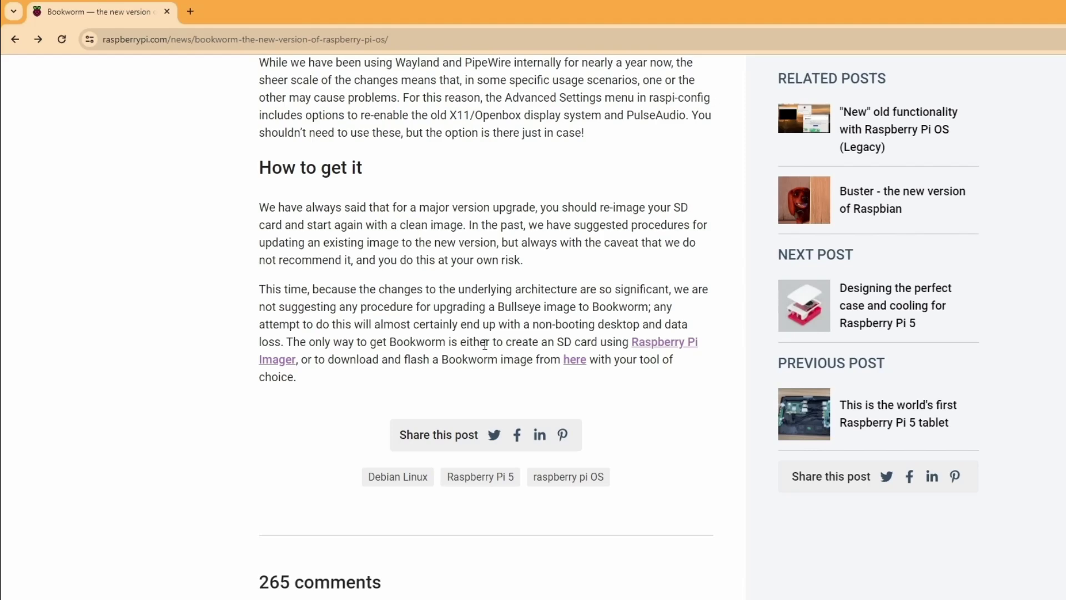
scroll(543, 418, down, 7)
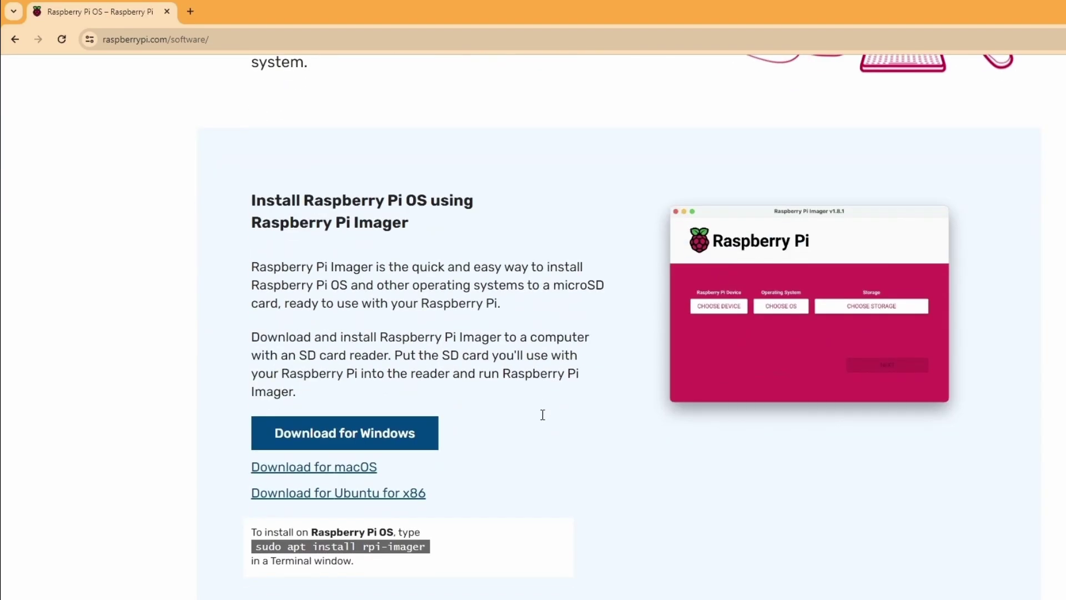
scroll(544, 421, down, 1)
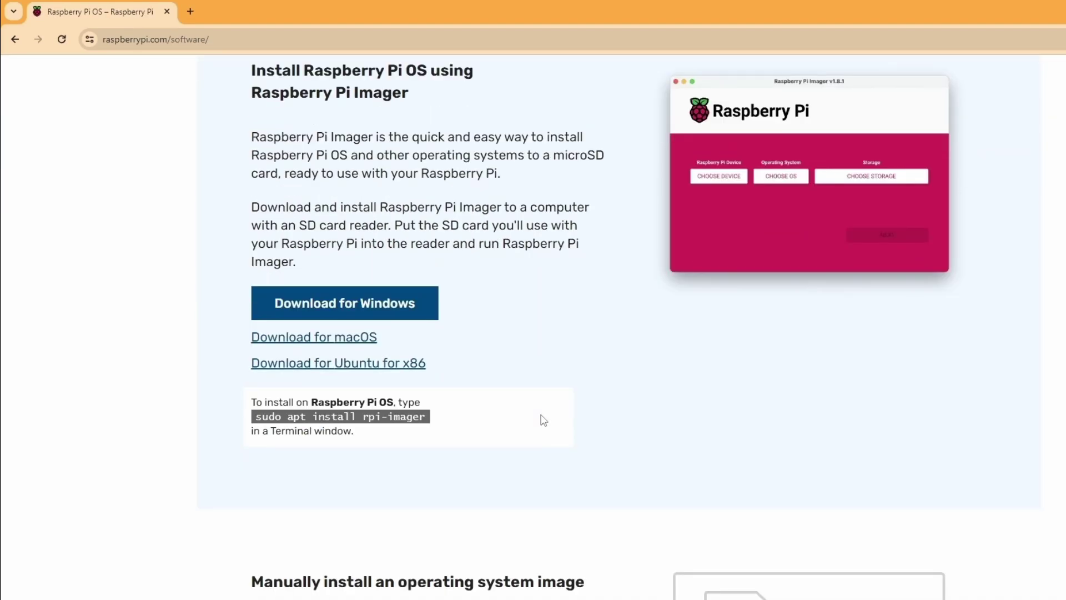
scroll(543, 421, down, 2)
scroll(561, 389, up, 1)
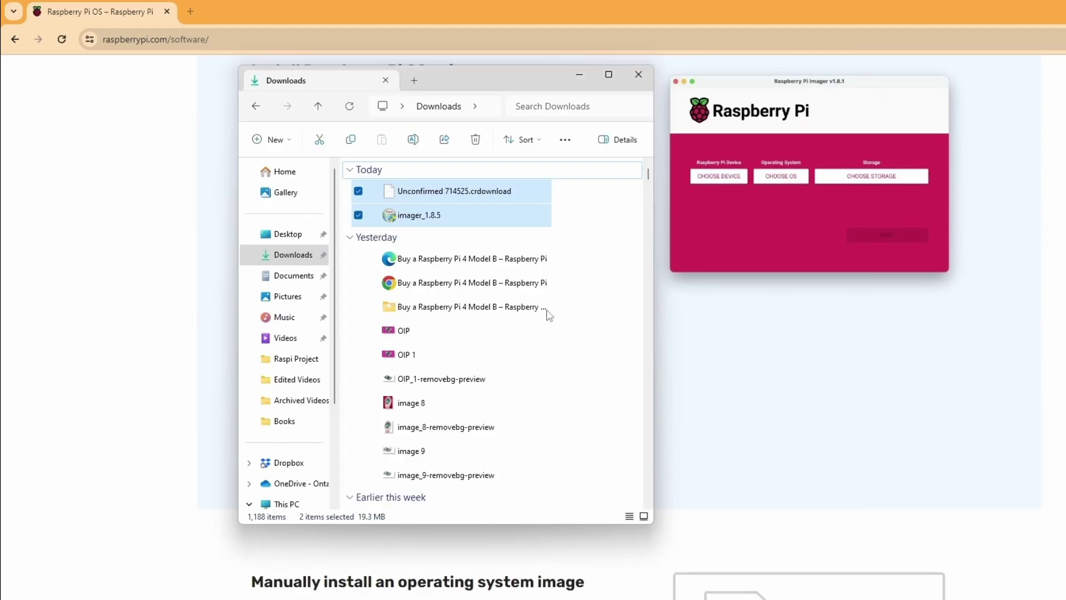
Install Raspberry Pi Imager 1.8.5 from the downloaded installer and launch it
double_click(459, 217)
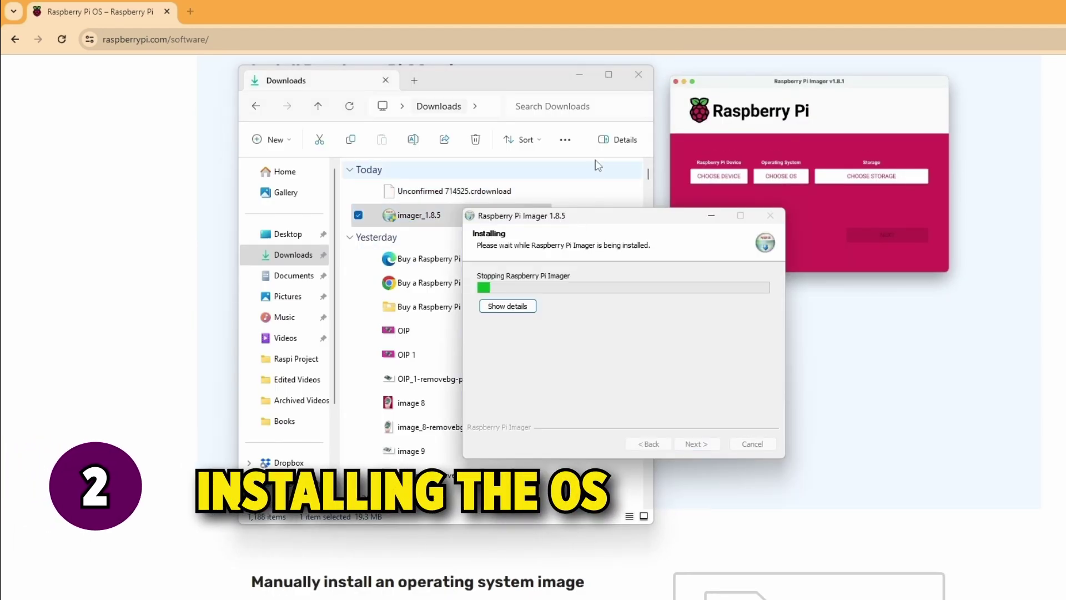
click(579, 74)
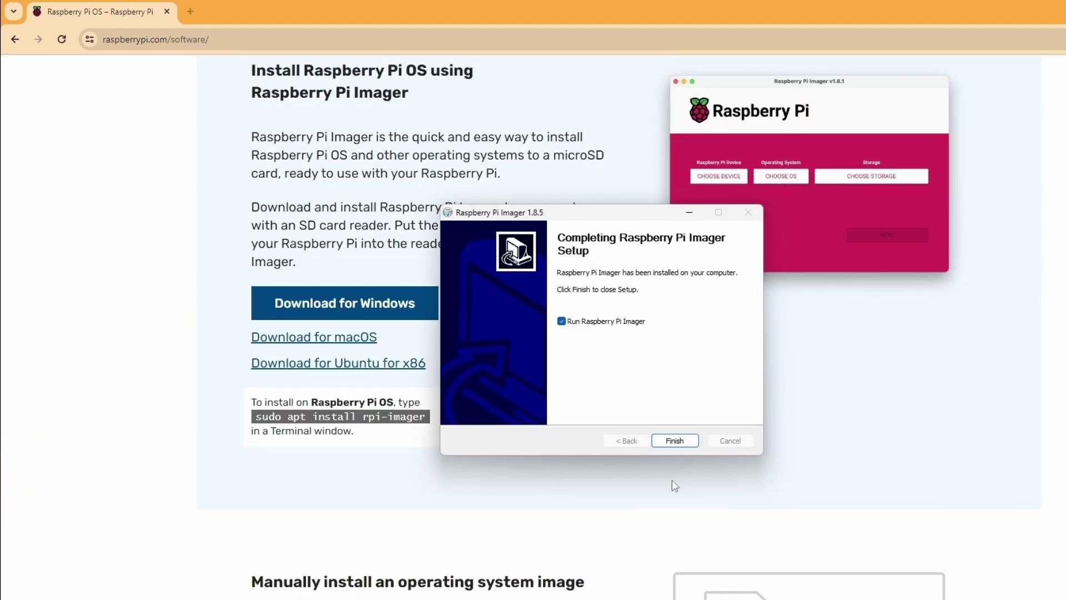
click(679, 442)
key(super)
key(Escape)
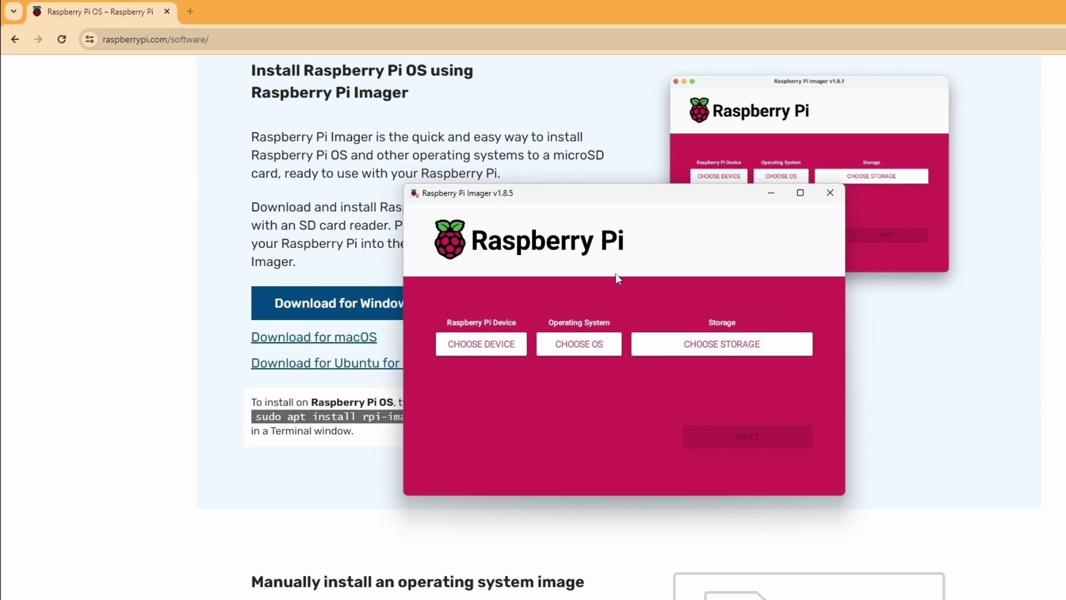
Choose Raspberry Pi OS (64-bit) and the USB device as storage, then continue
click(669, 292)
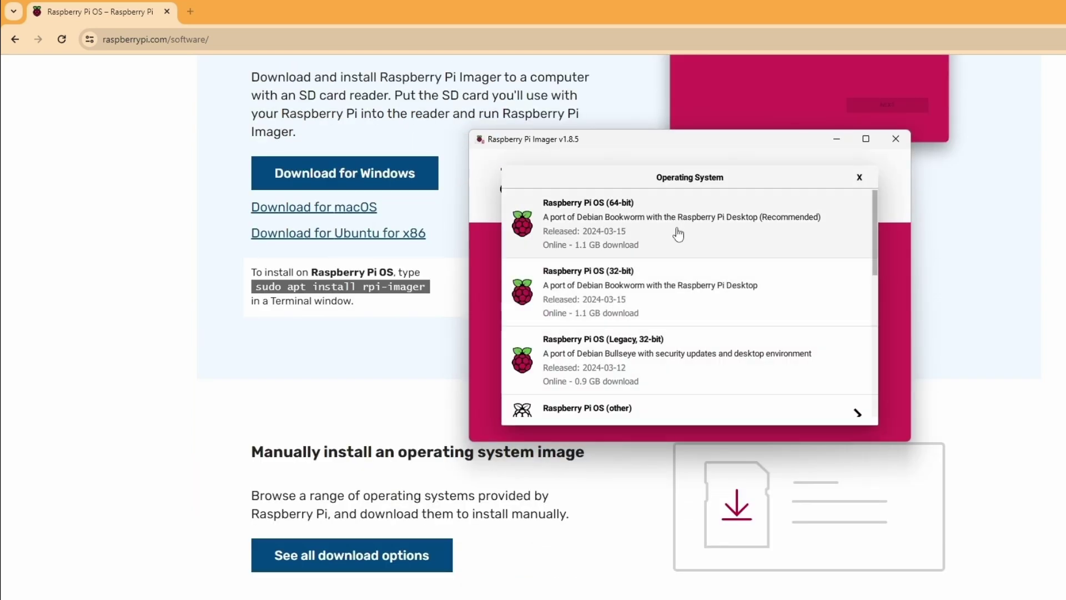
click(792, 236)
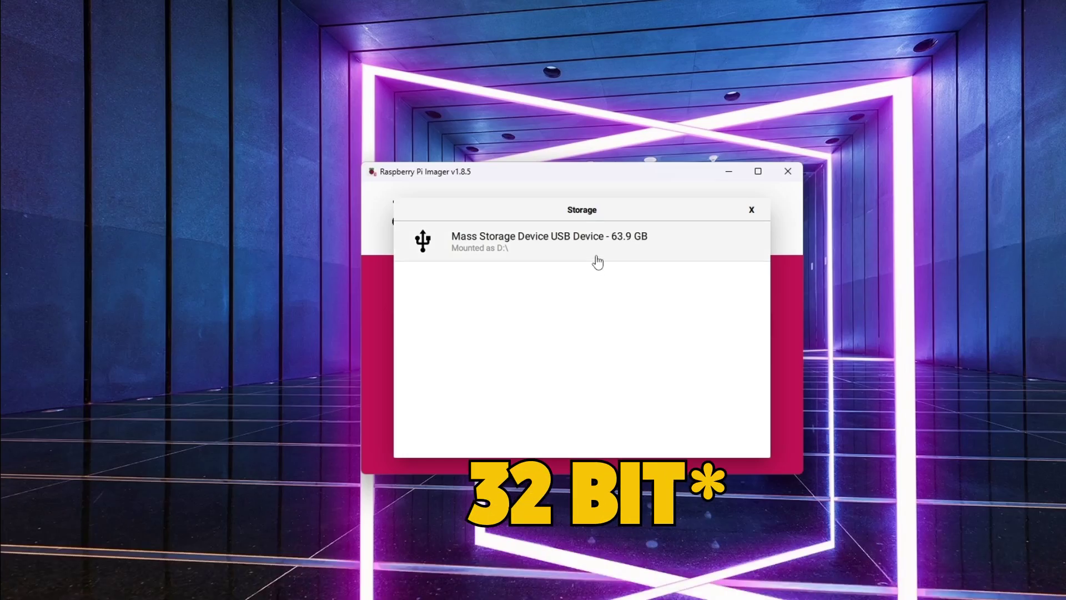
click(596, 256)
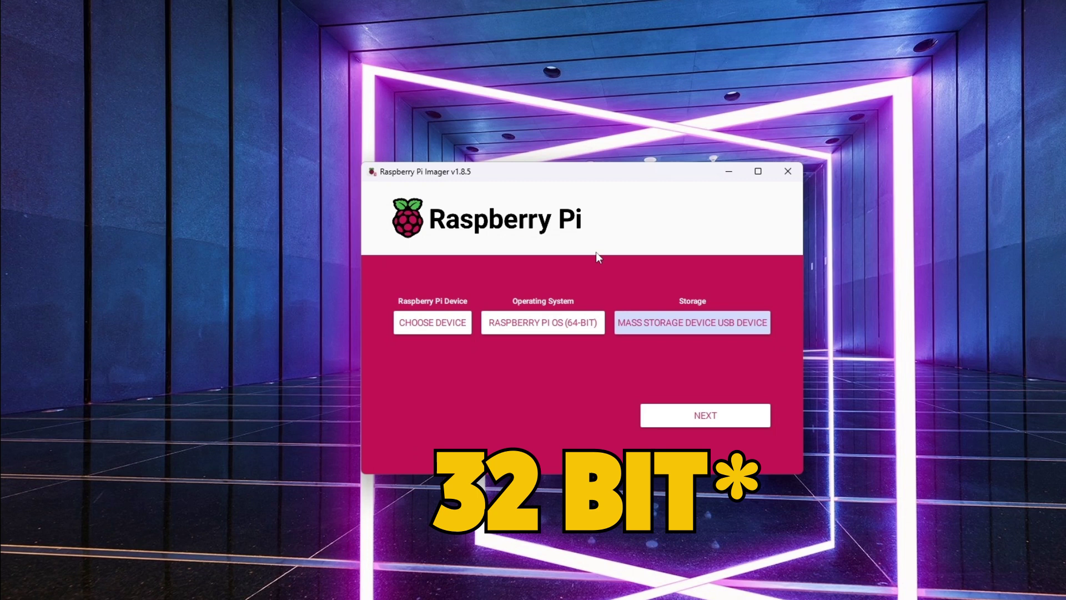
click(681, 416)
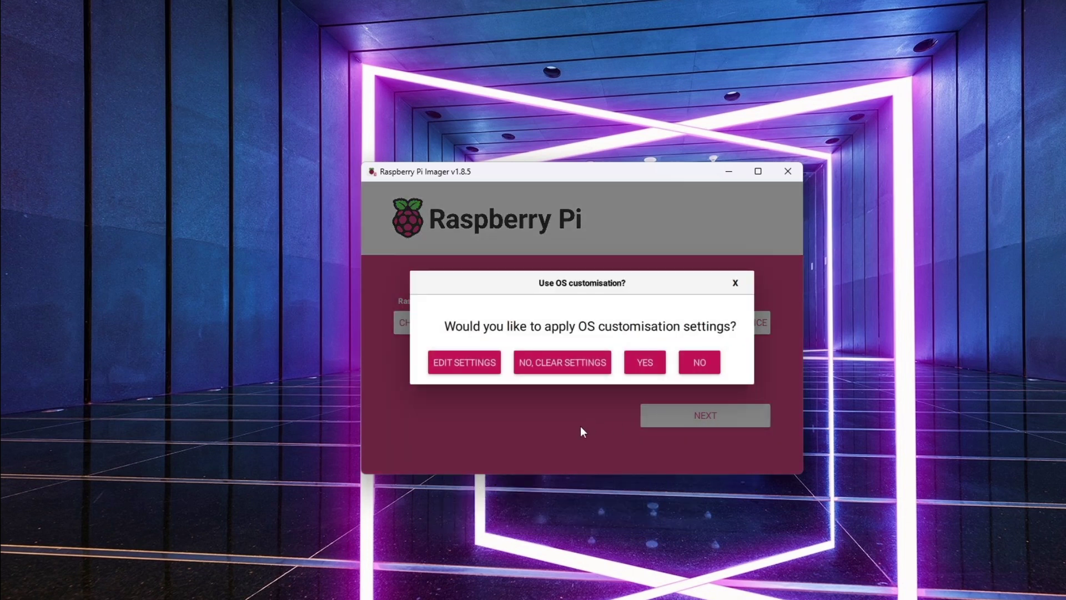
Save the customisation settings with wireless LAN country CA, apply them and confirm erasing the drive
click(477, 370)
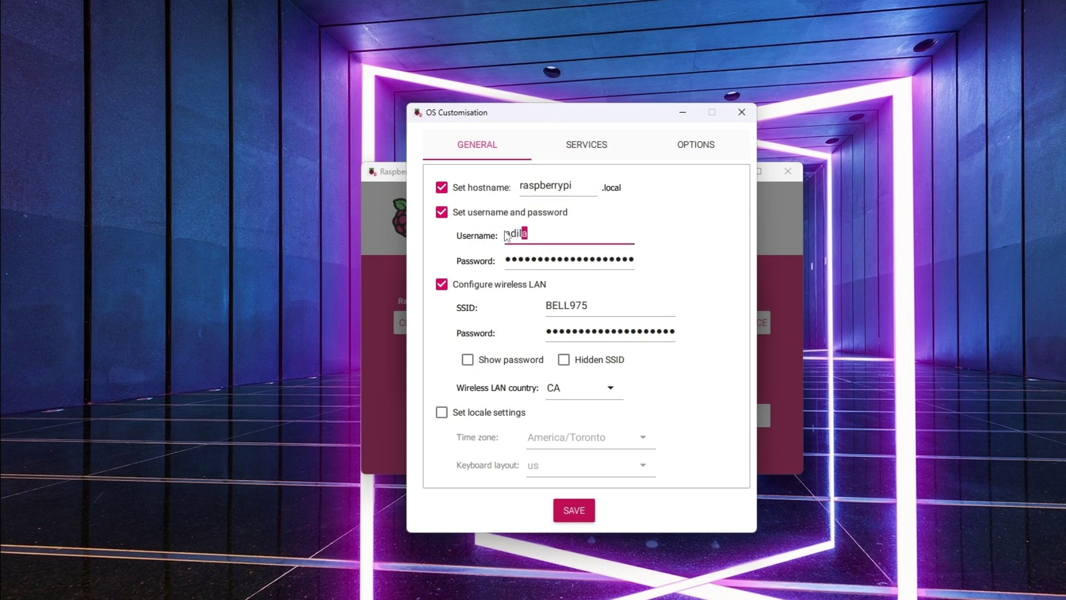
click(611, 388)
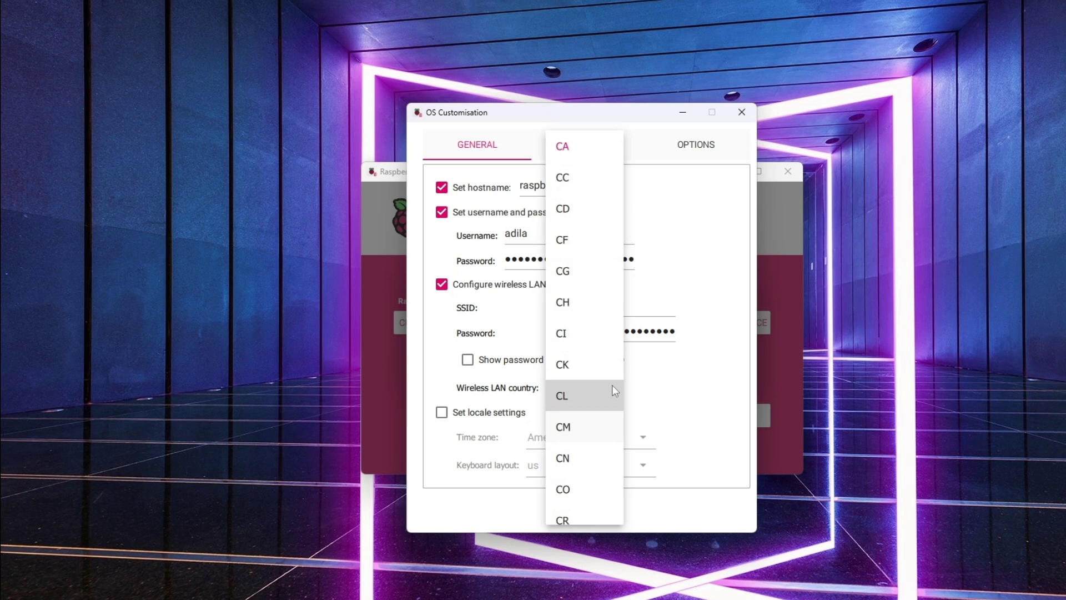
click(648, 389)
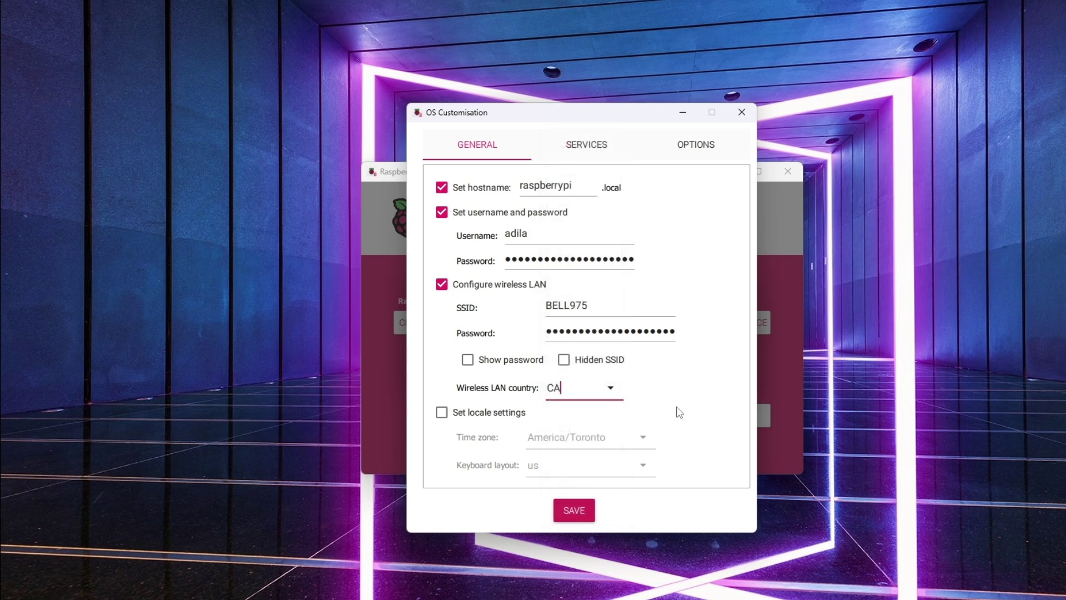
click(578, 508)
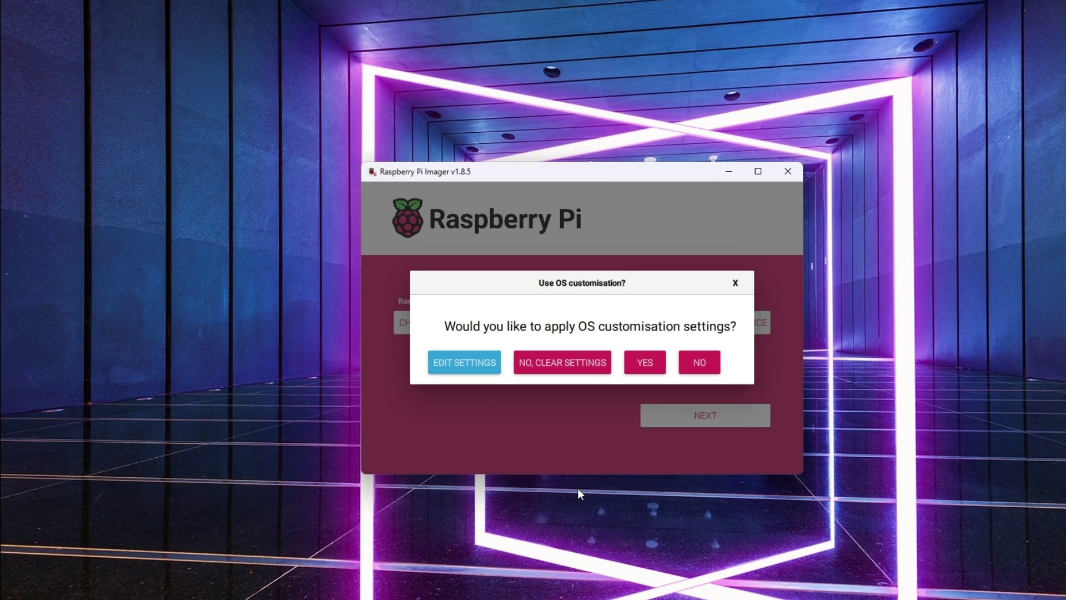
click(655, 369)
click(612, 378)
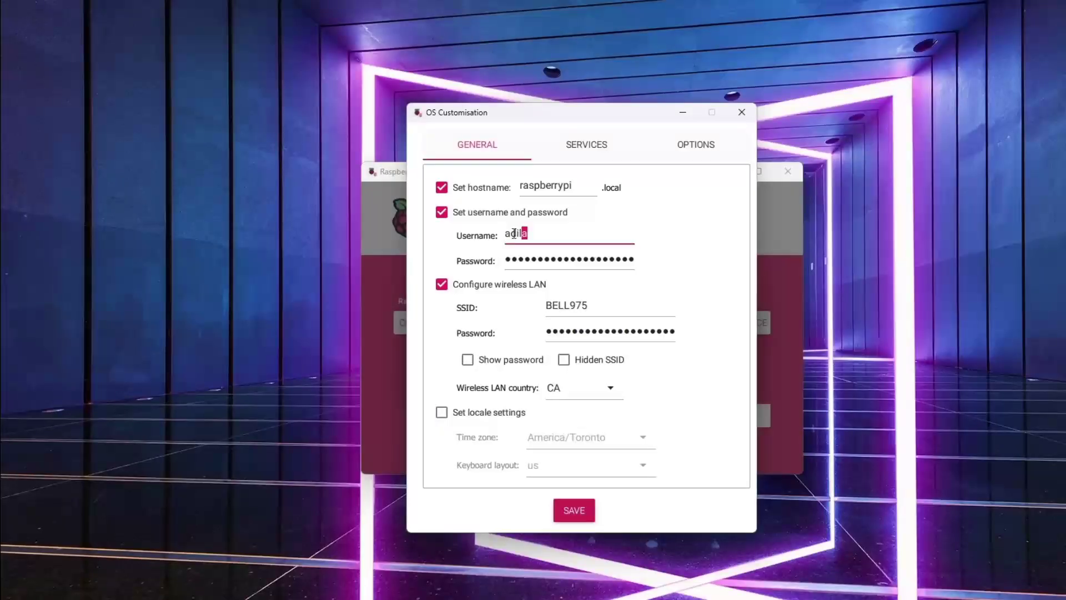
Complete the username, keep country CA, save and apply the customisation, and confirm erasing the USB device
text(la)
click(612, 388)
click(688, 391)
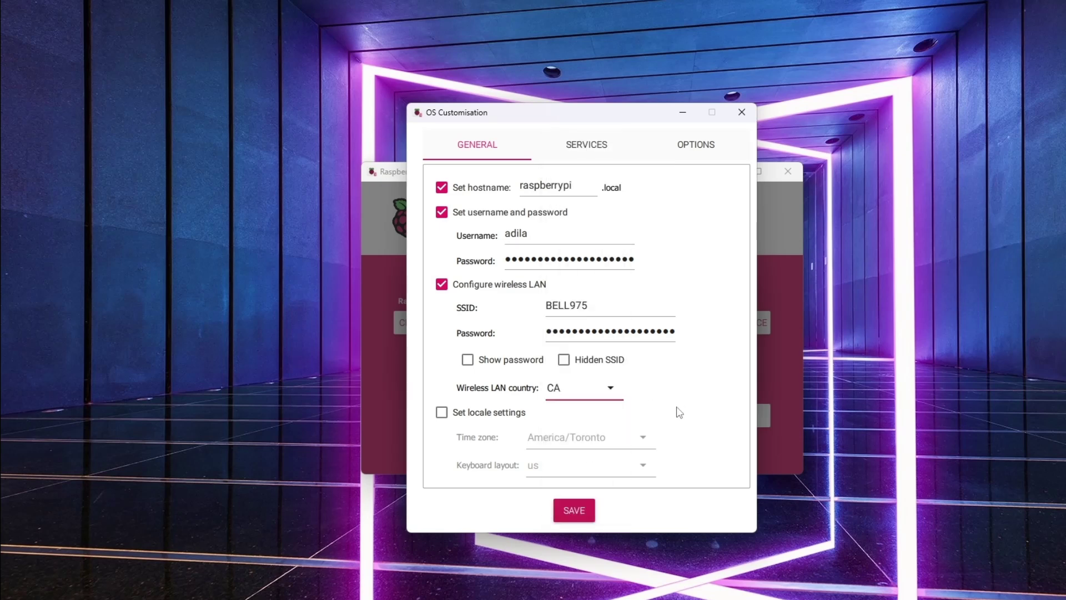
click(577, 509)
click(651, 366)
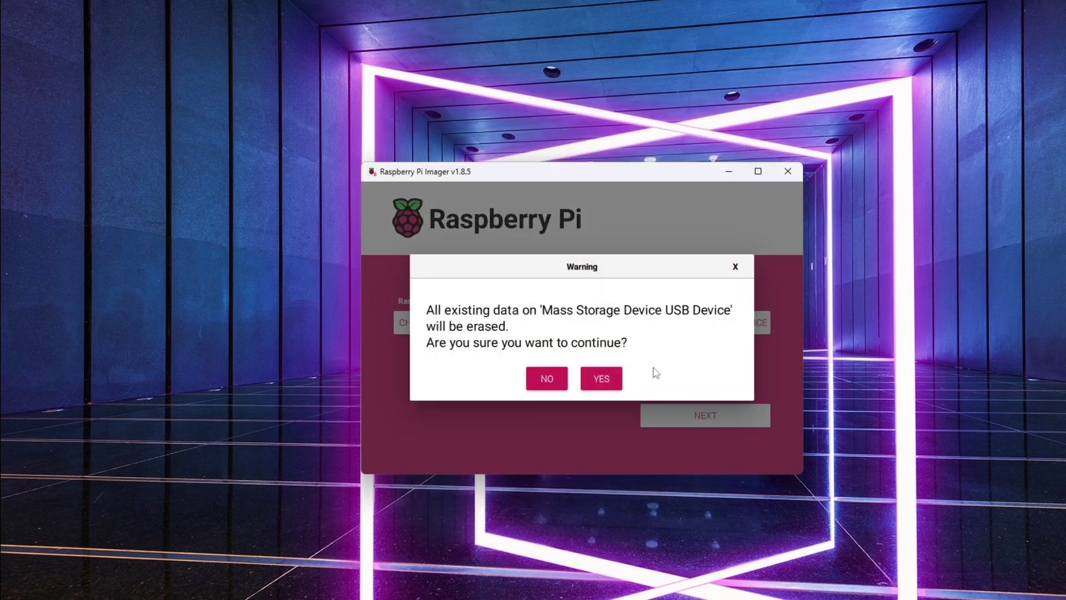
click(605, 378)
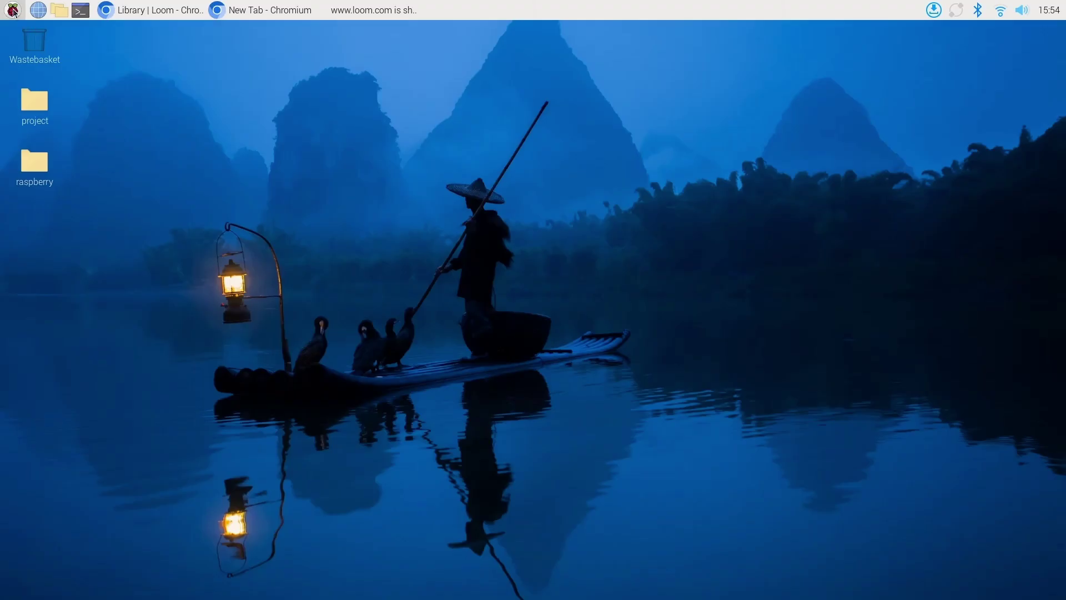
Launch Raspberry Pi Configuration and open the Localisation tab's locale country list
click(13, 10)
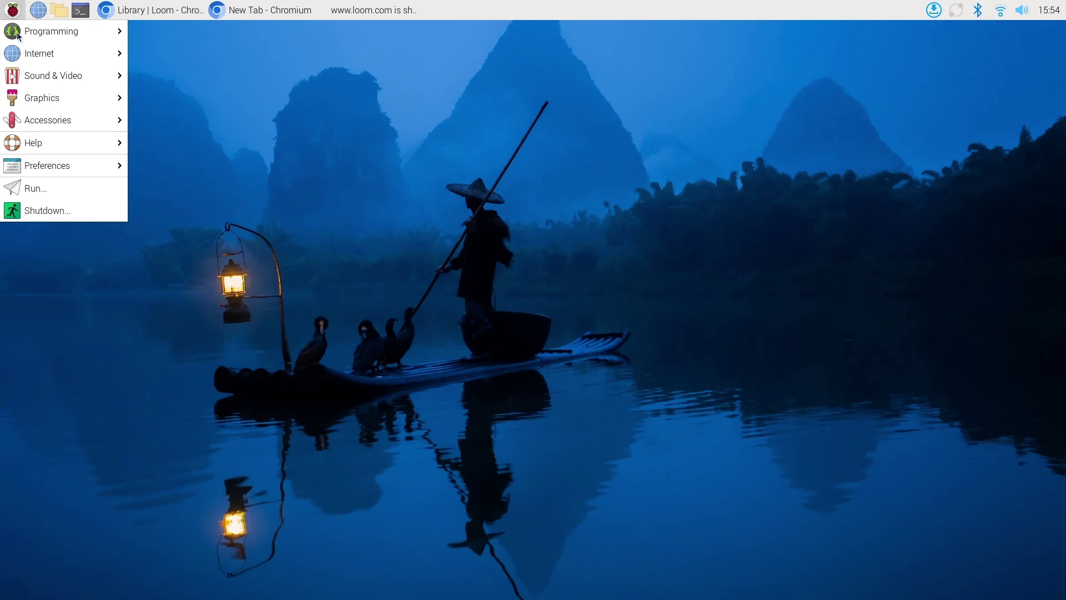
mouse_move(72, 166)
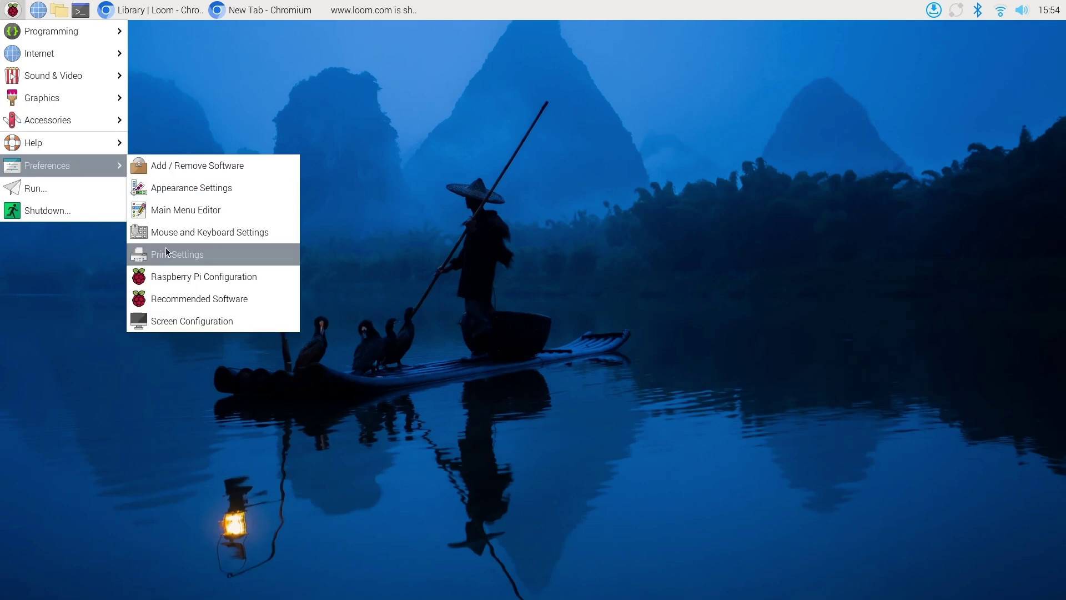
click(173, 276)
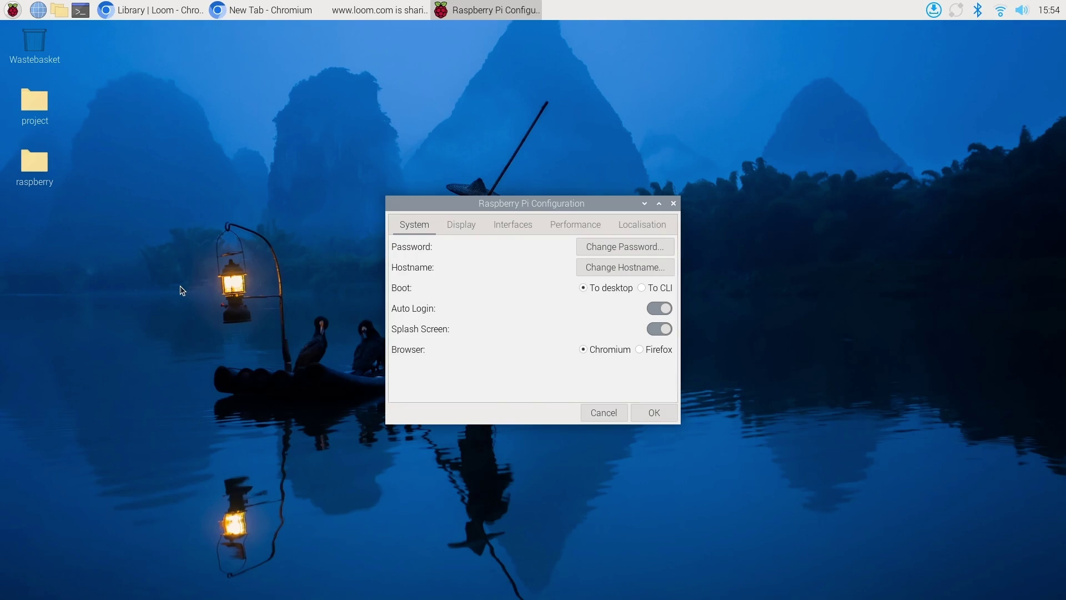
drag(534, 203, 397, 183)
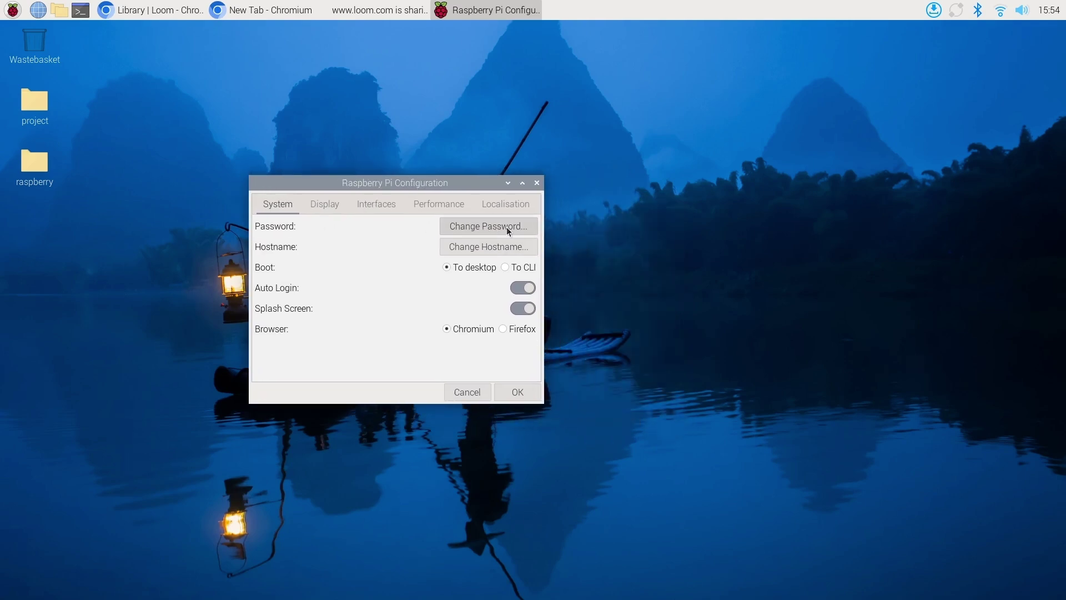
click(505, 203)
click(489, 226)
click(432, 291)
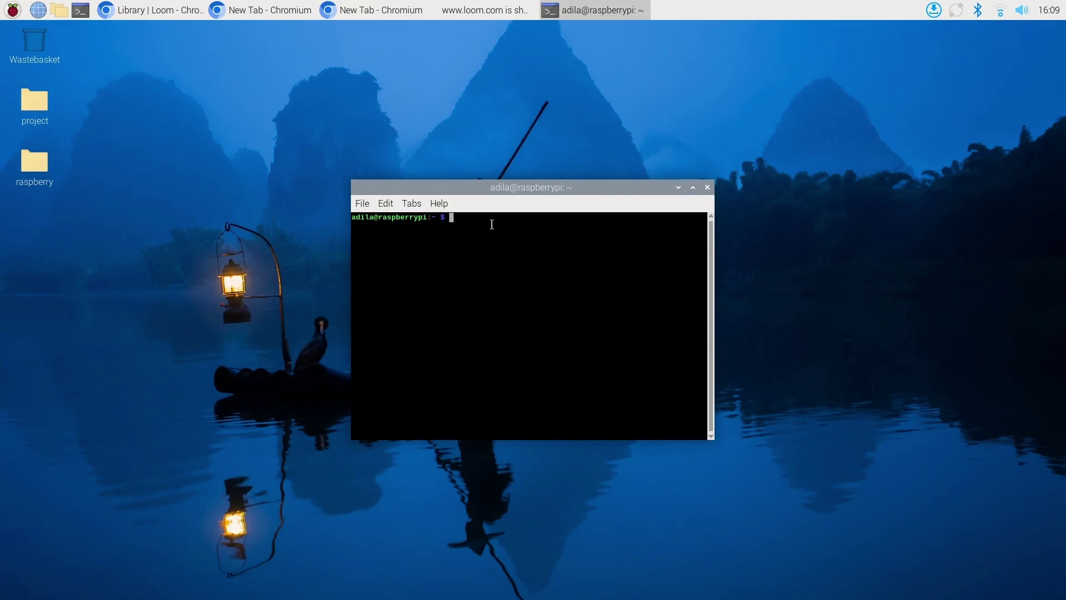
Run sudo raspi-config and browse System and Localisation Options, dismissing the empty SSID prompt
text(sudo raspi-config)
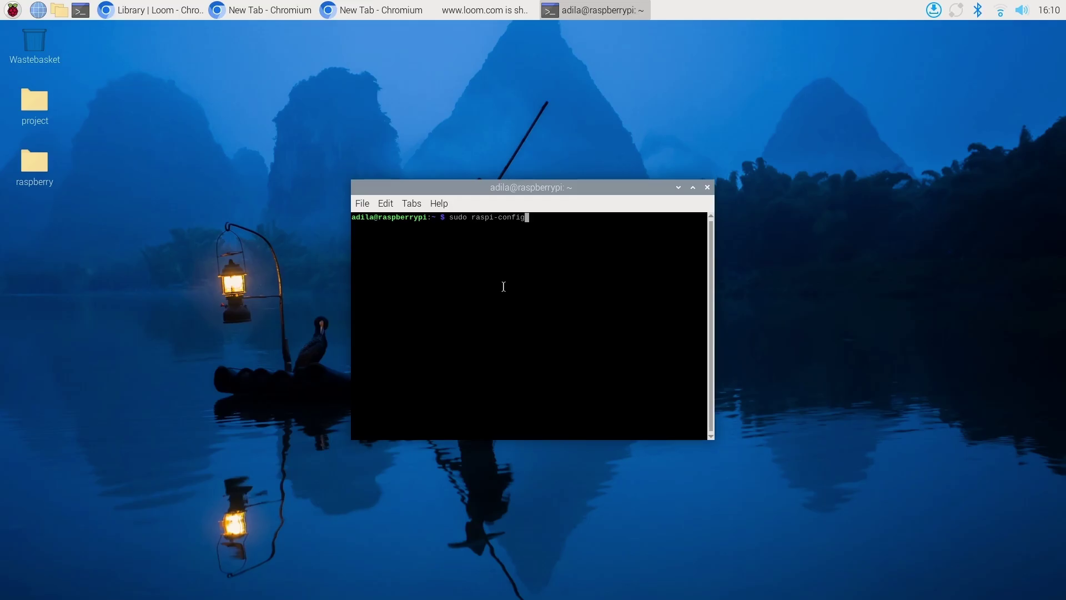
key(Return)
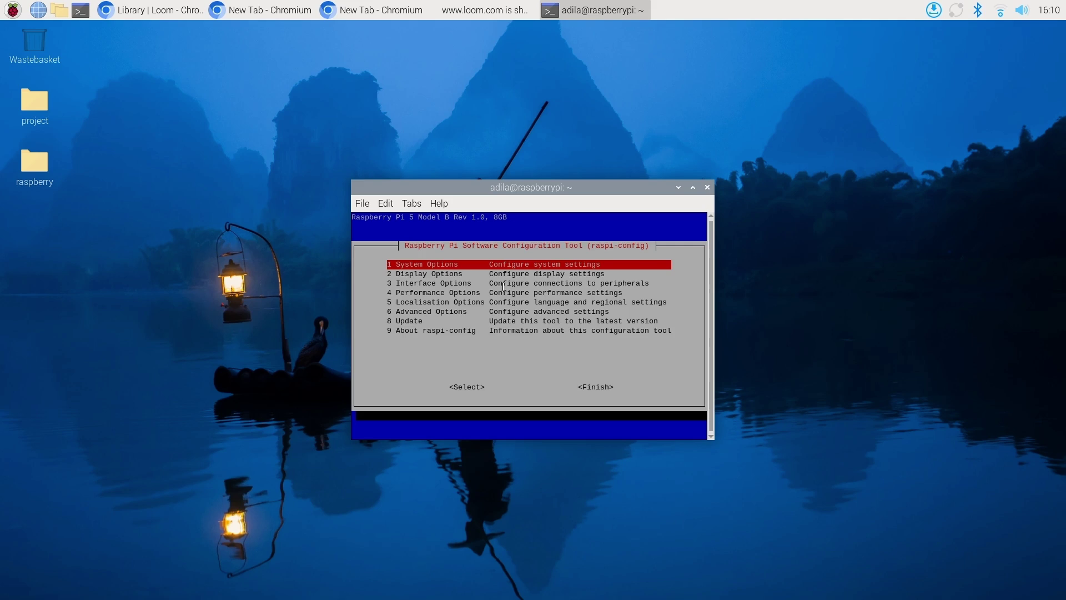
key(Return)
key(Escape)
key(Down)
key(Down)
key(Down)
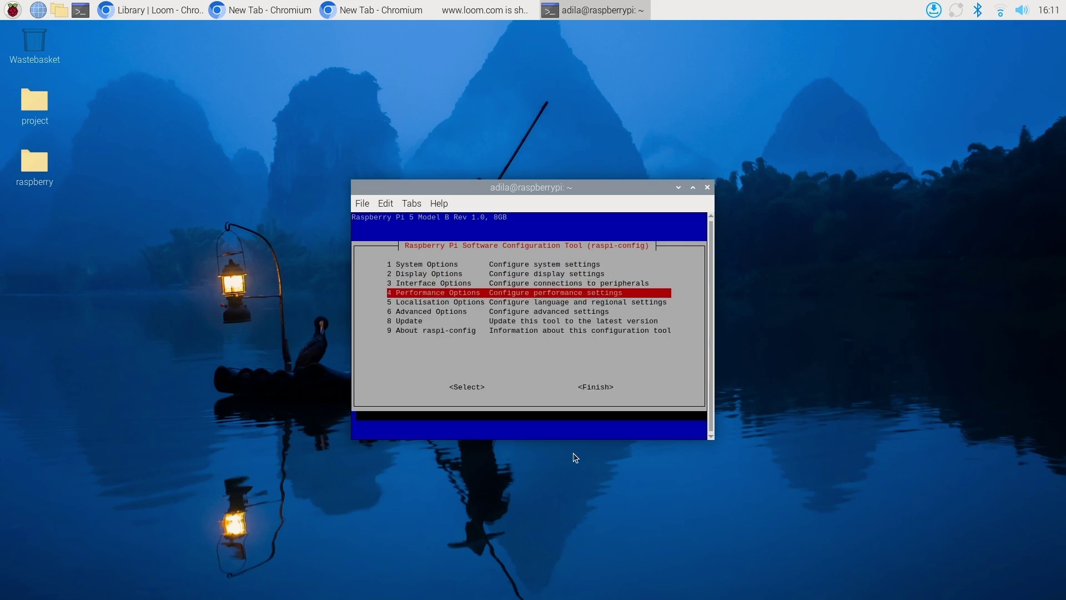
key(Down)
key(Return)
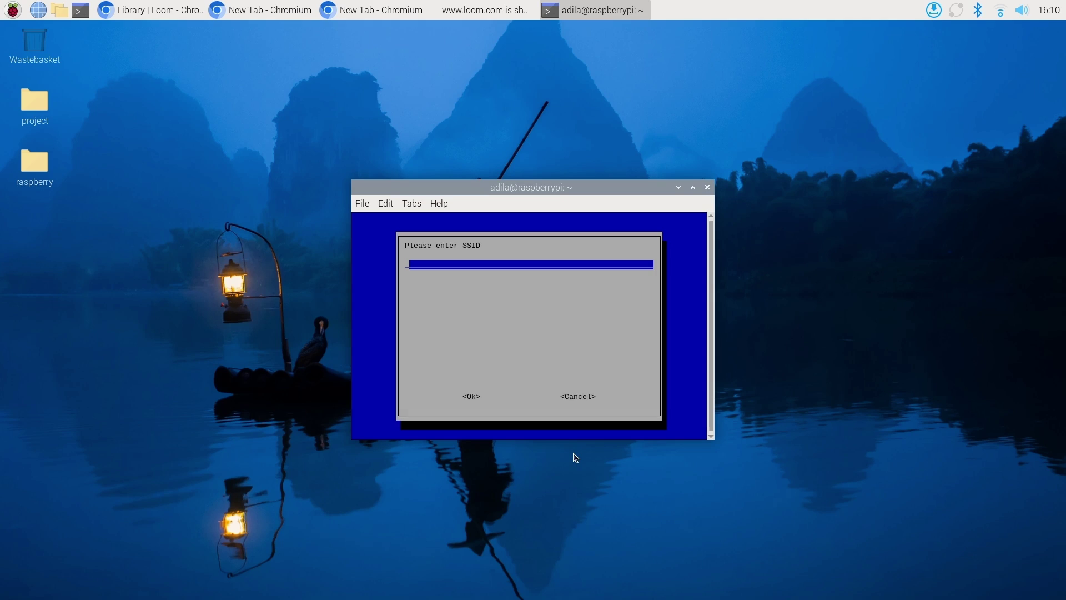
key(Tab)
key(Tab)
key(Return)
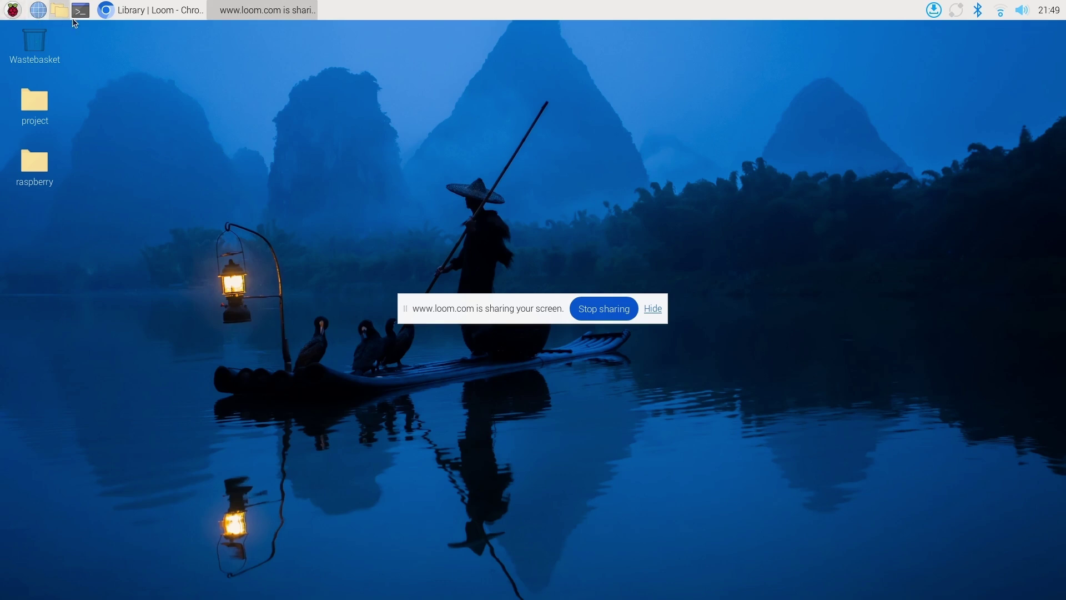
Open a new terminal window from the applications menu
click(19, 16)
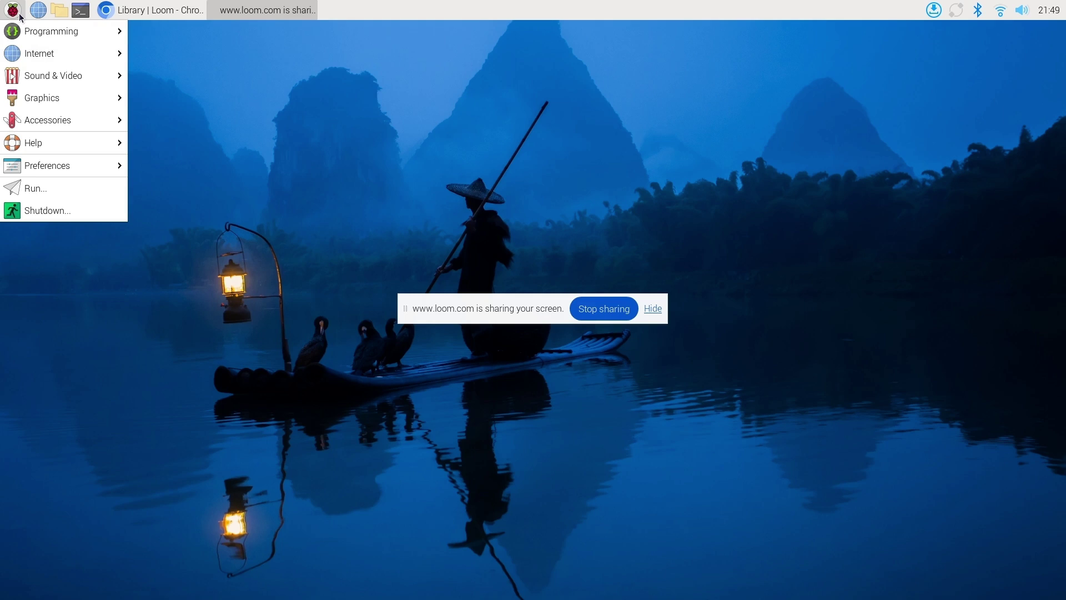
mouse_move(40, 31)
mouse_move(54, 55)
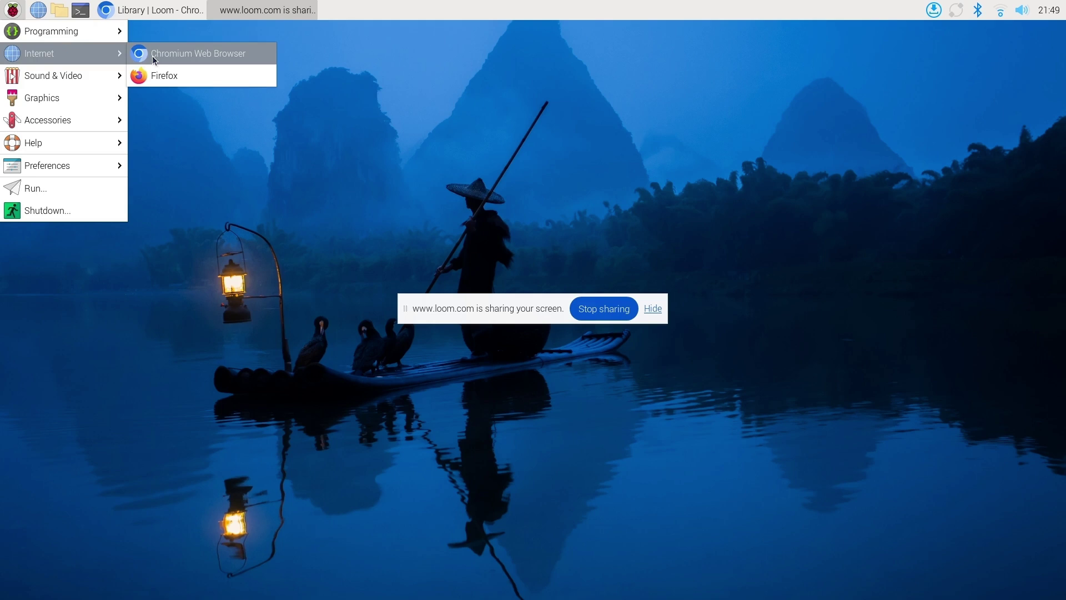
mouse_move(45, 116)
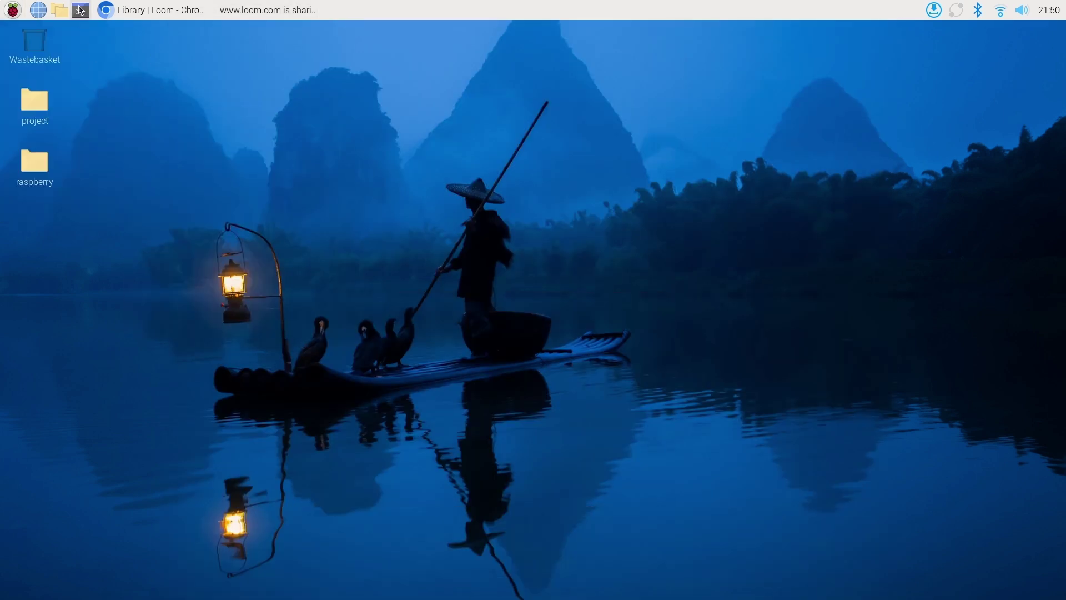
double_click(81, 10)
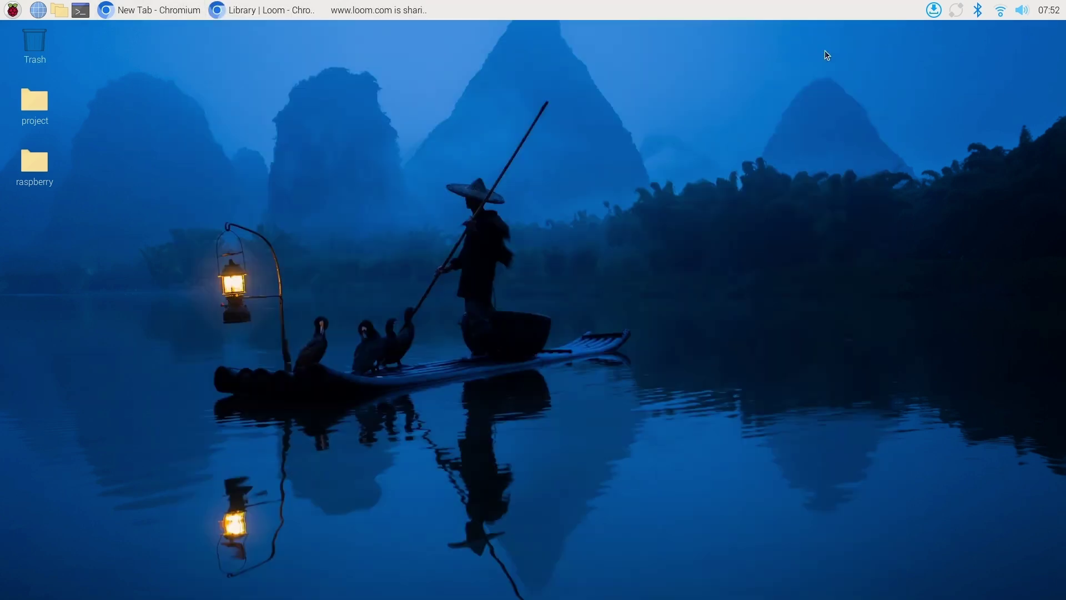
Set the desktop wallpaper picture to lasers.jpg in Desktop Preferences
right_click(432, 241)
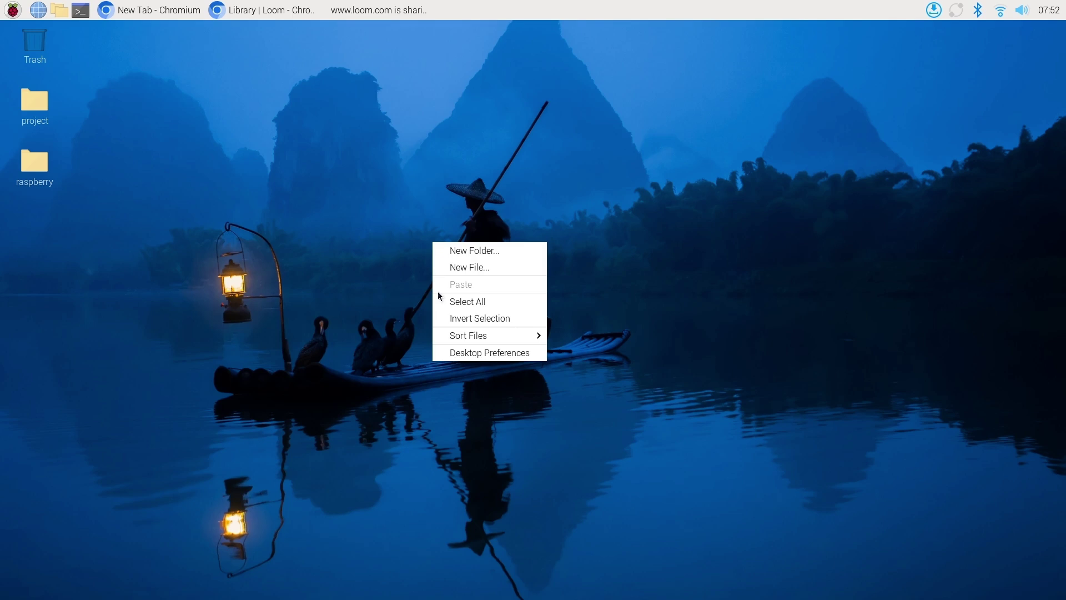
click(471, 355)
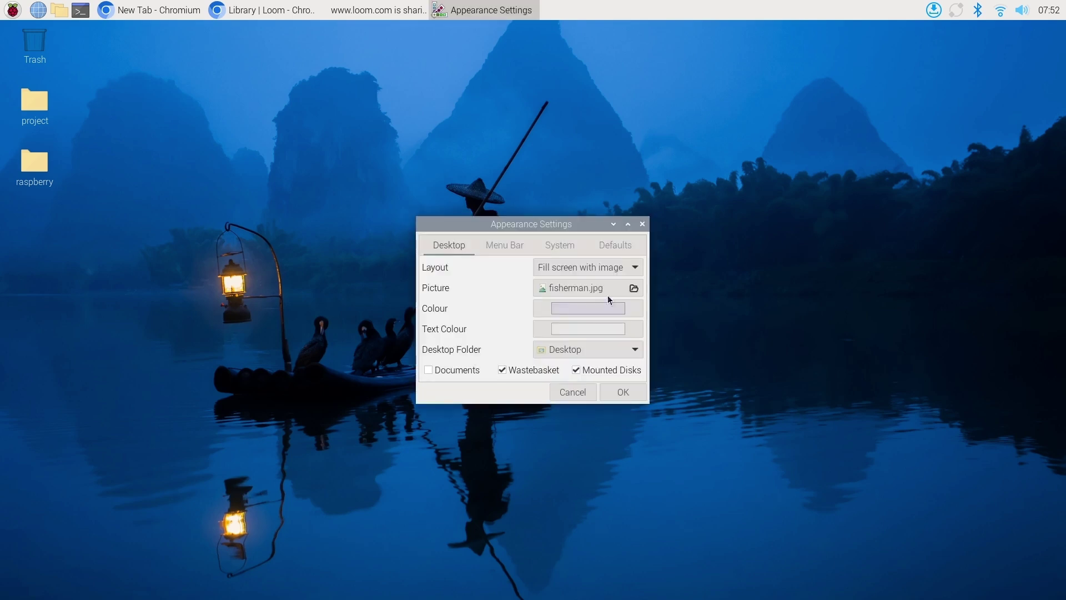
click(634, 288)
click(311, 241)
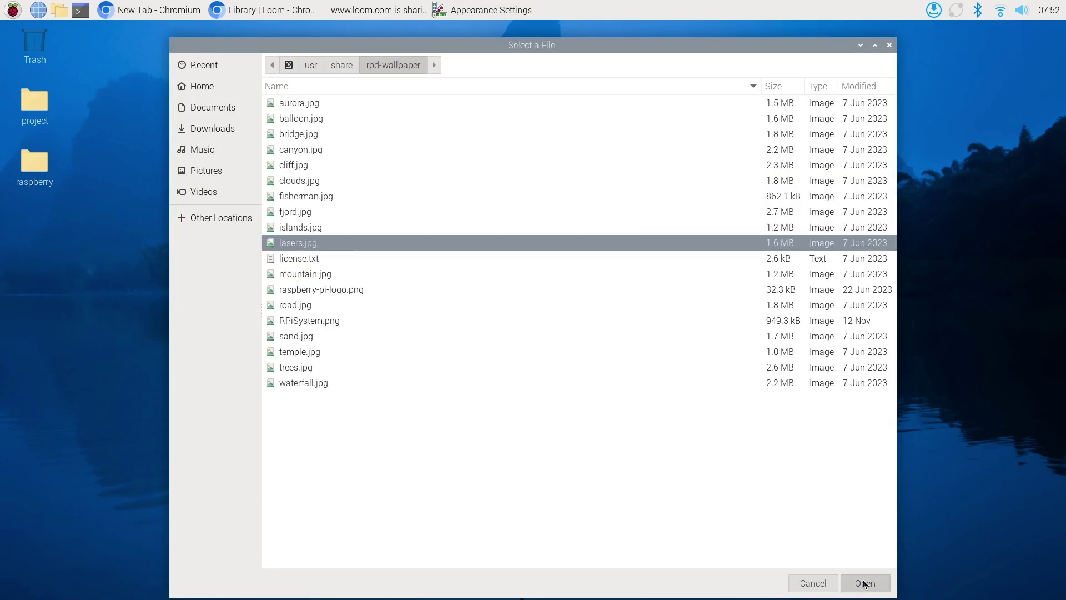
click(864, 581)
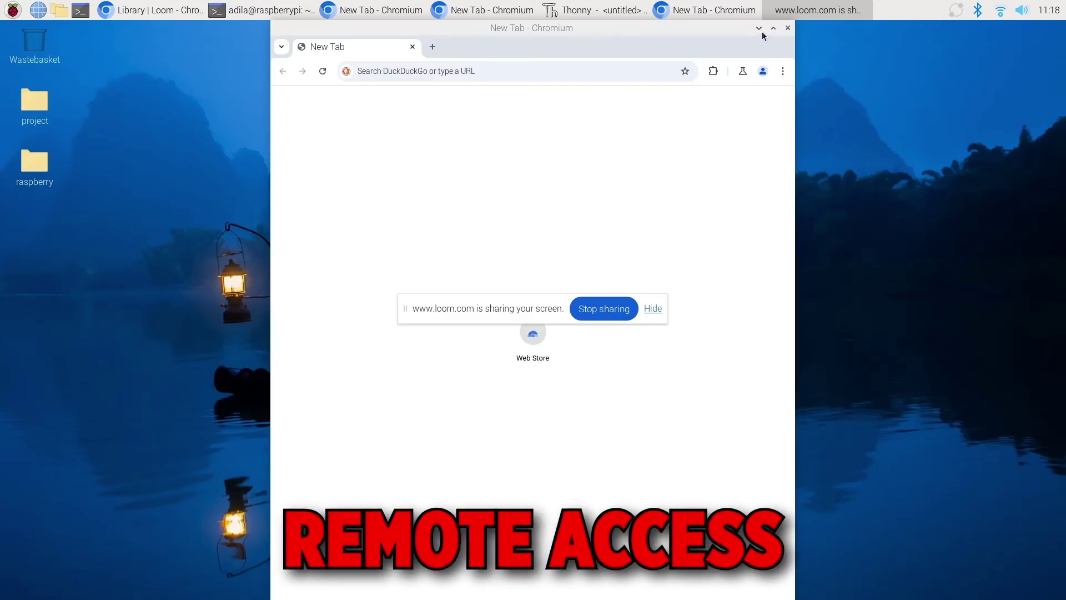
Minimise the browser, then enable SSH and VNC on Raspberry Pi Configuration's Interfaces tab and apply
click(762, 29)
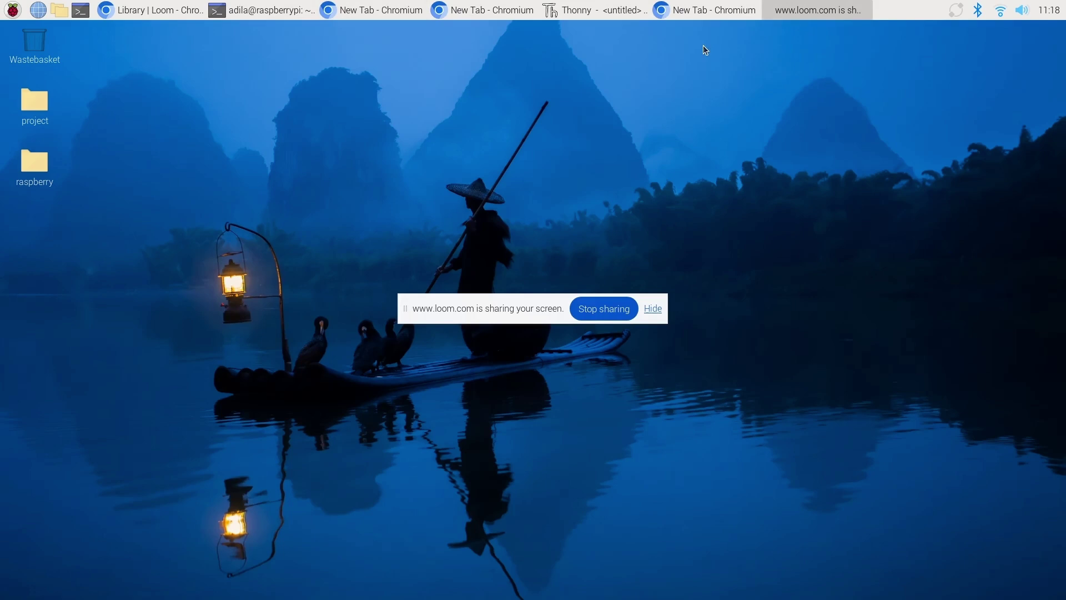
click(4, 7)
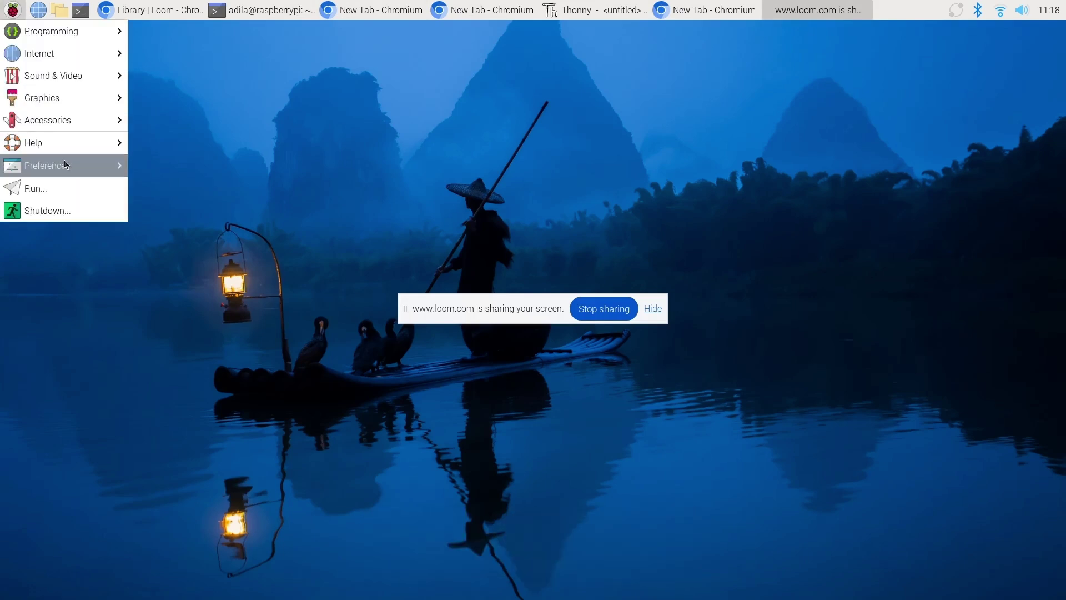
mouse_move(68, 166)
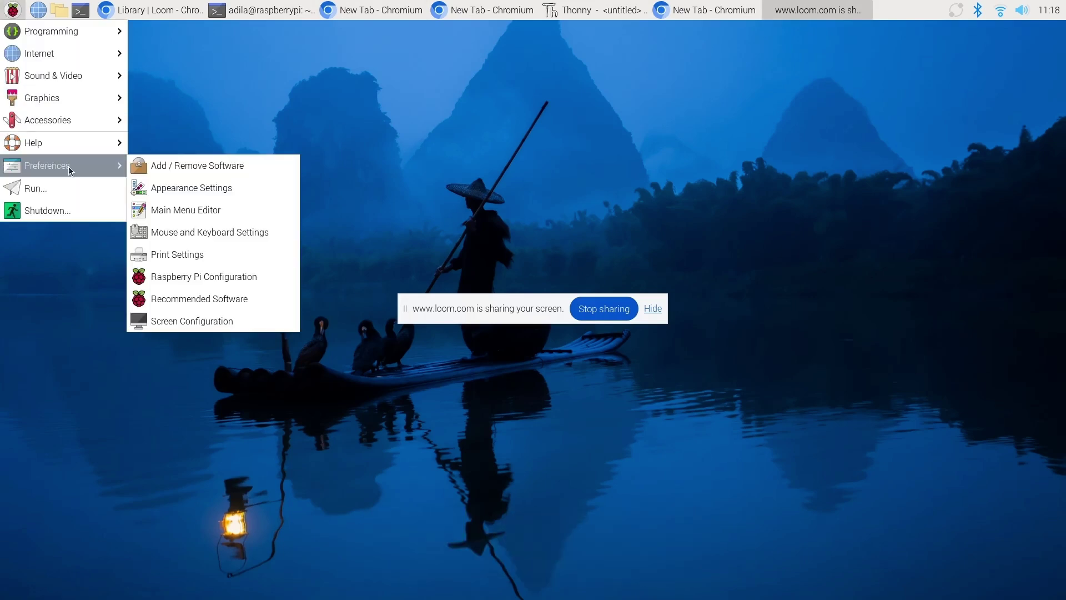
click(194, 281)
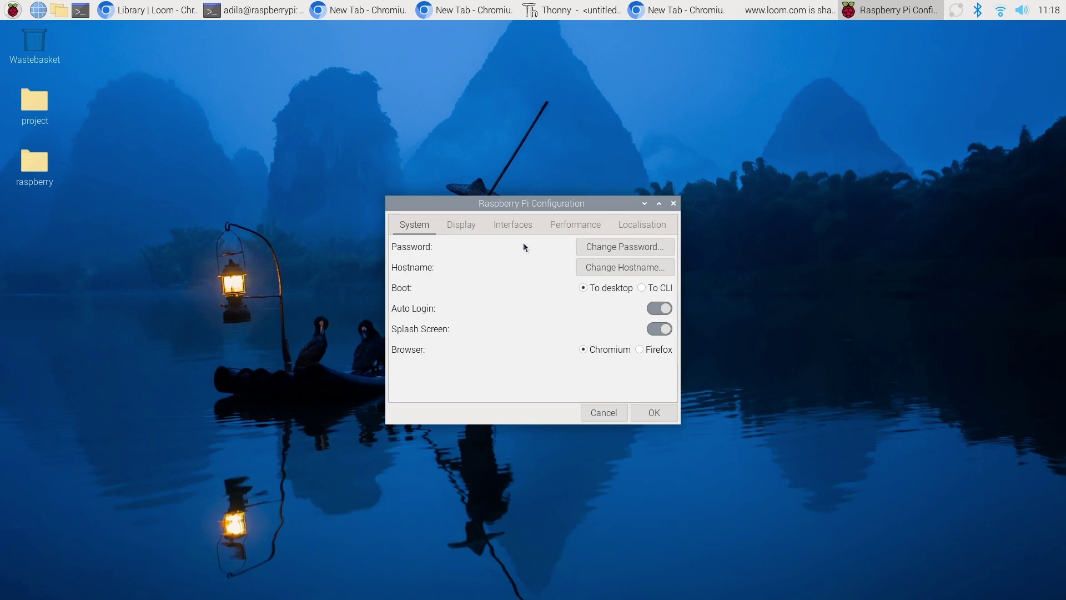
click(522, 225)
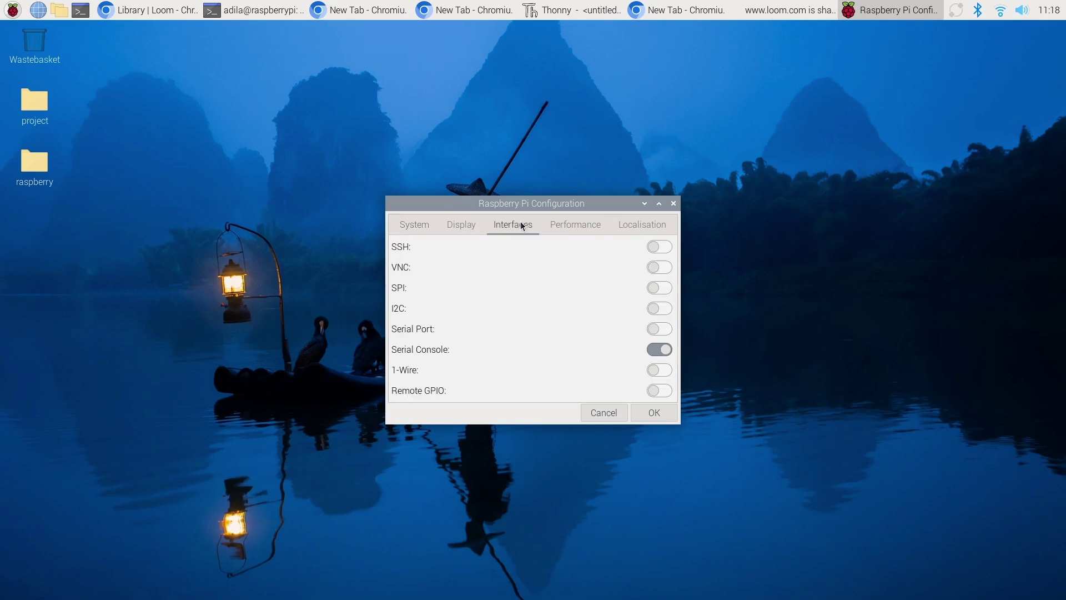
click(660, 248)
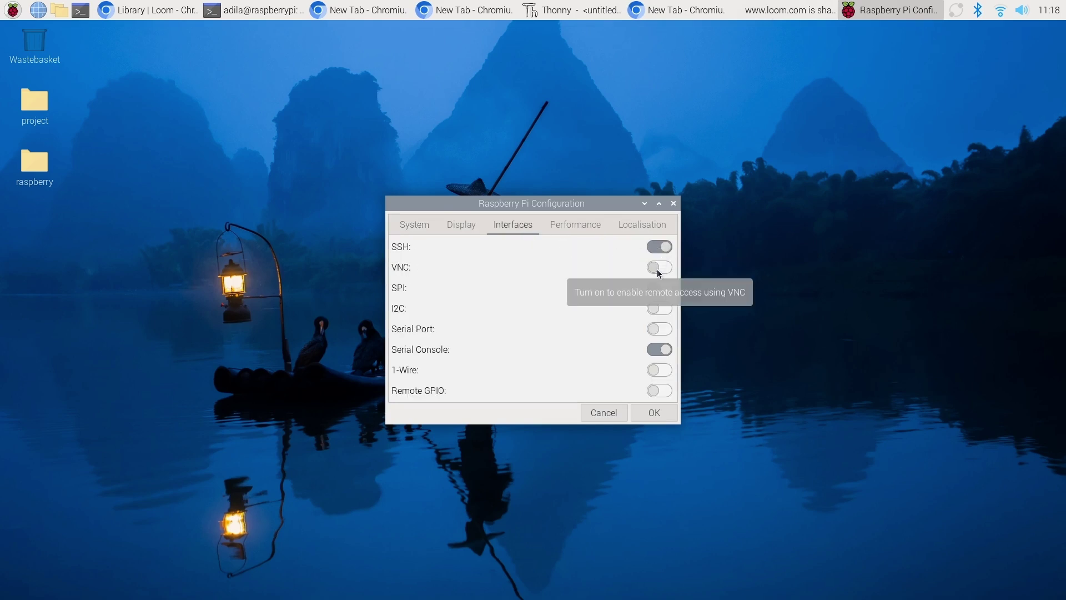
click(658, 269)
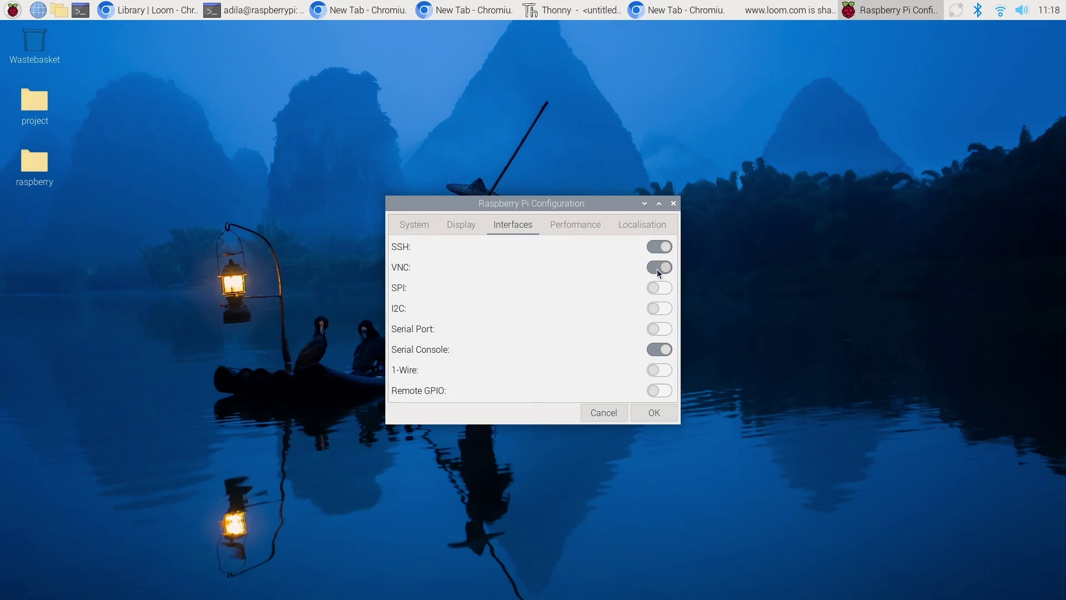
click(656, 414)
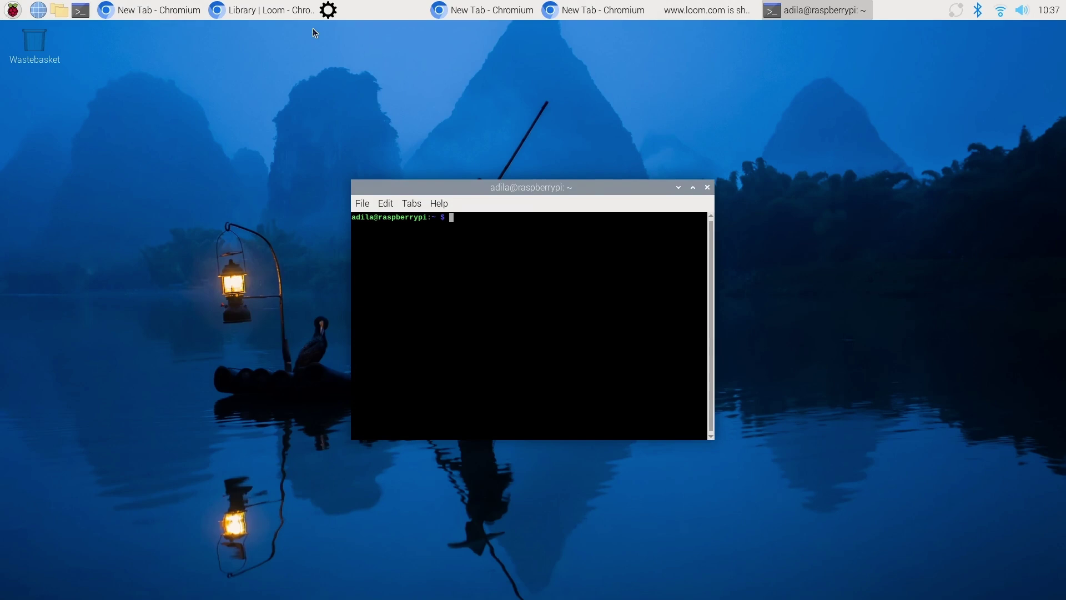
Run sudo apt update, then sudo apt full-upgrade to update all packages
text(sudo ap)
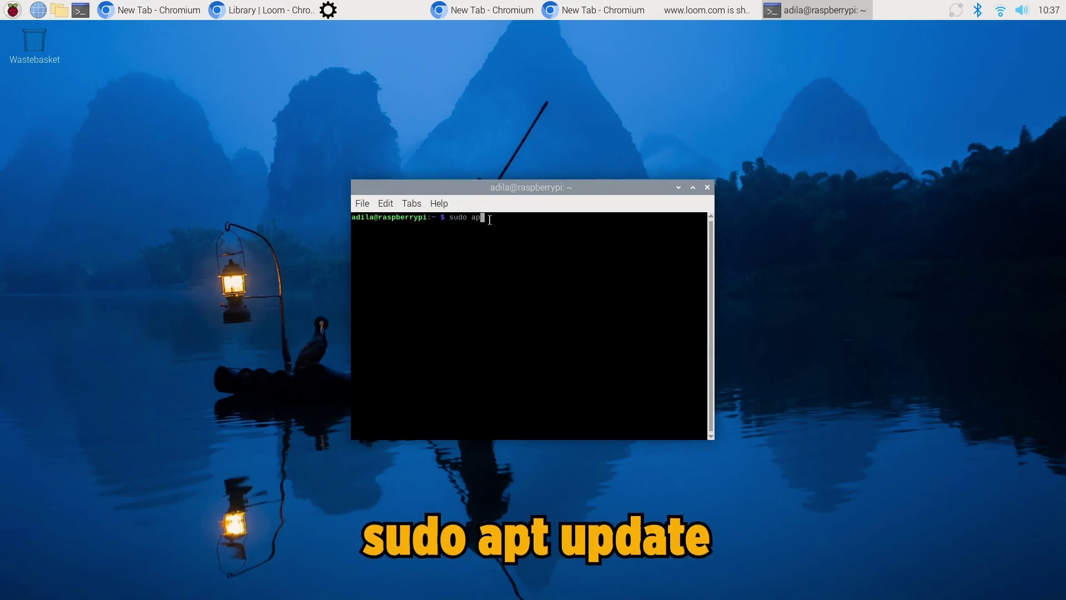
text(t update)
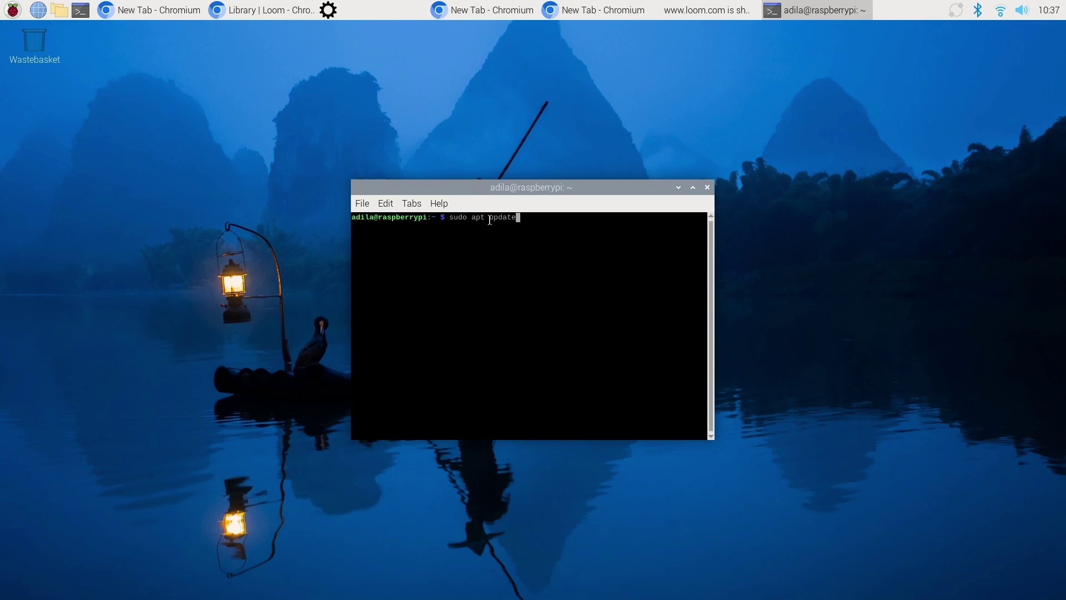
key(Return)
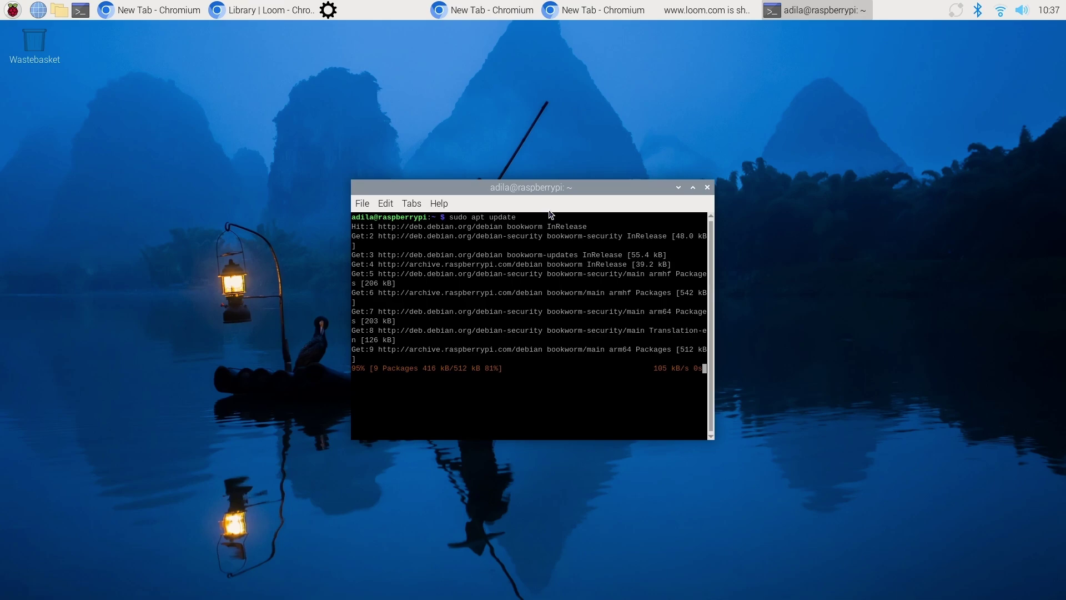
text(s)
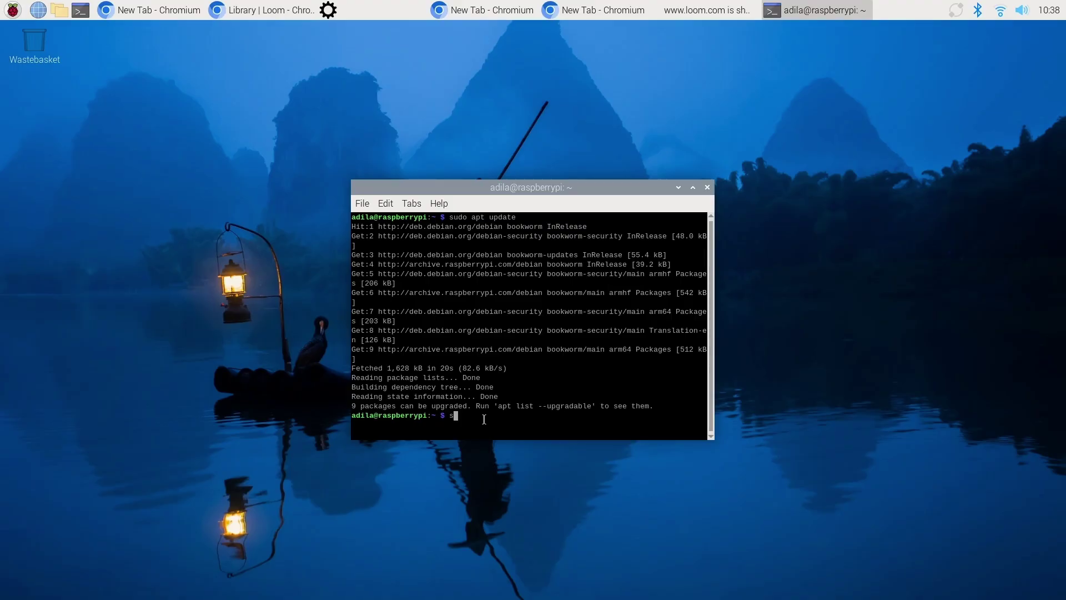
text(udo apt )
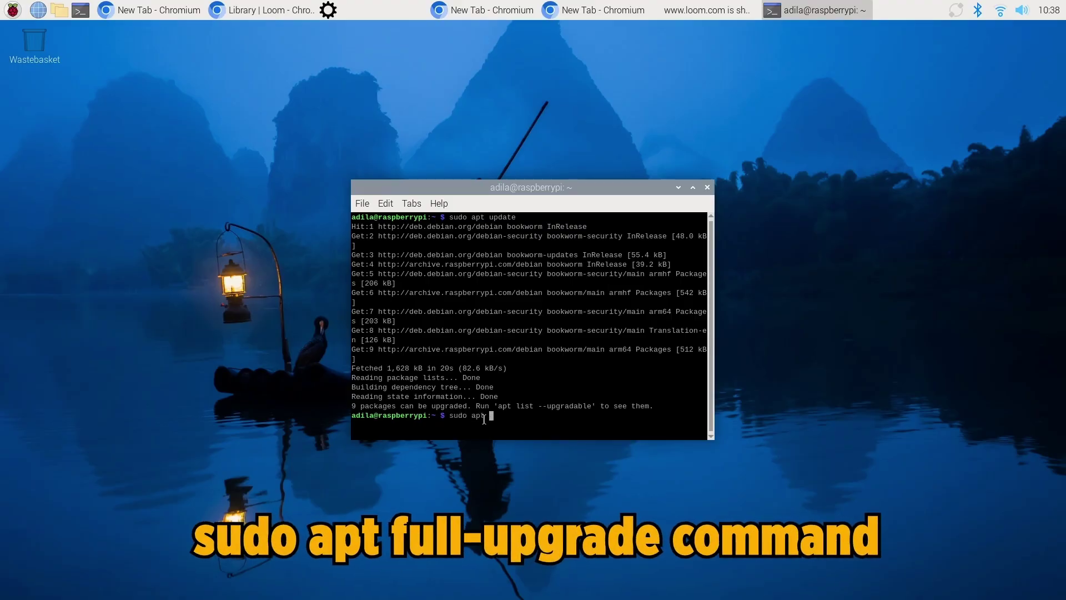
text(full-upgrade)
key(Return)
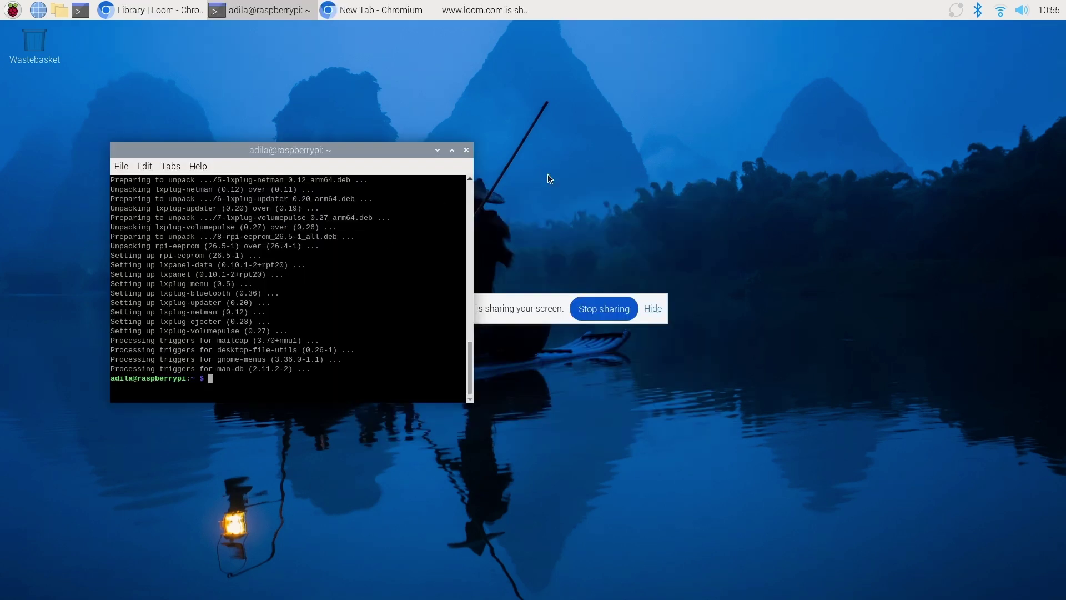
Centre the terminal and install Chromium with sudo apt install chromium-browser
drag(395, 167, 627, 178)
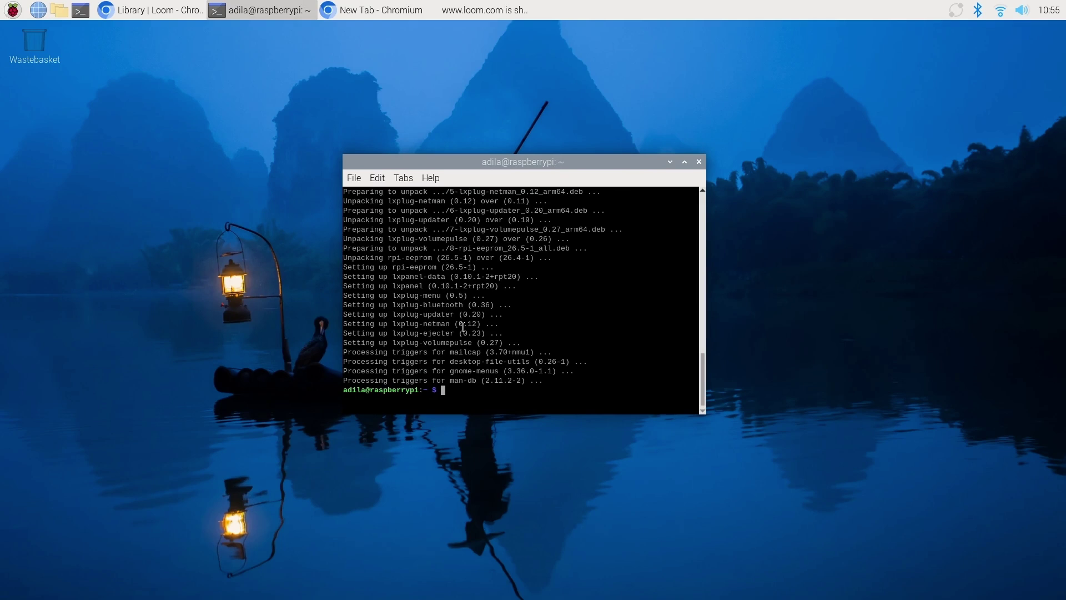
text(sudo)
text(apt install)
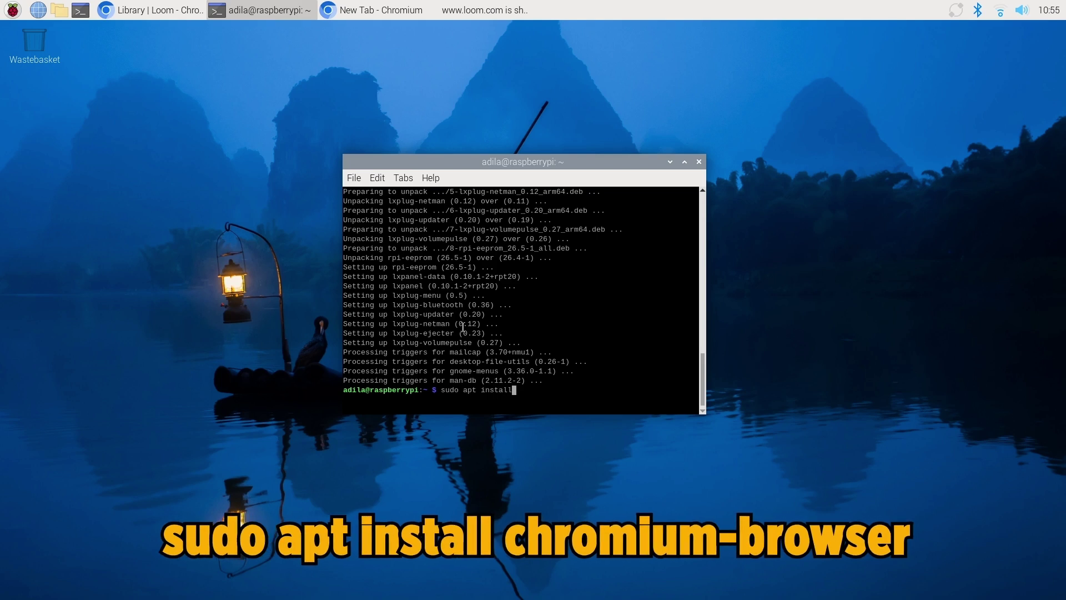
text( chrom)
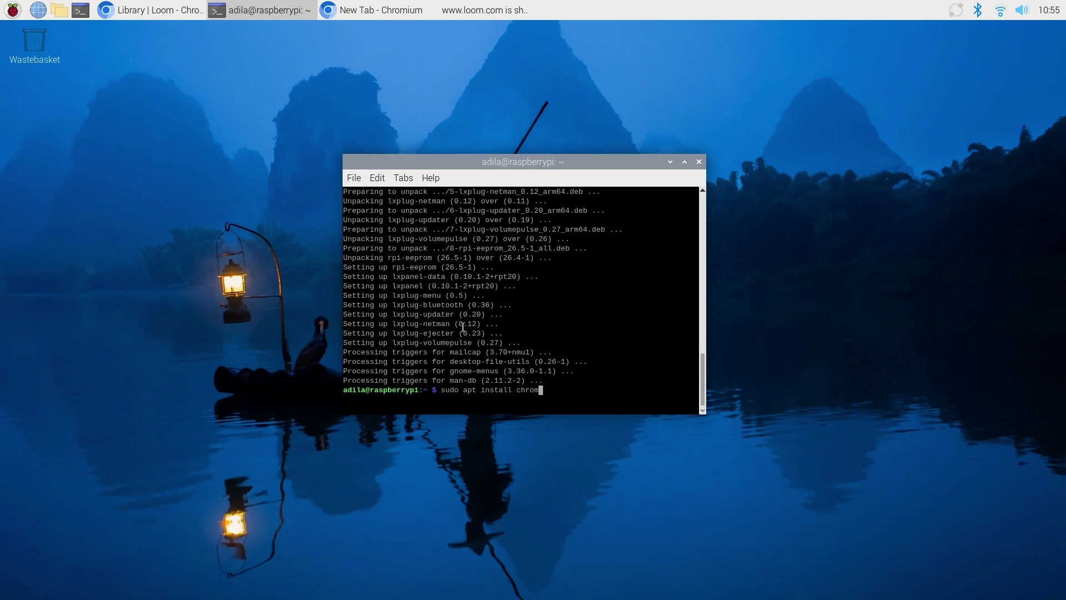
text(ium-browser)
key(Return)
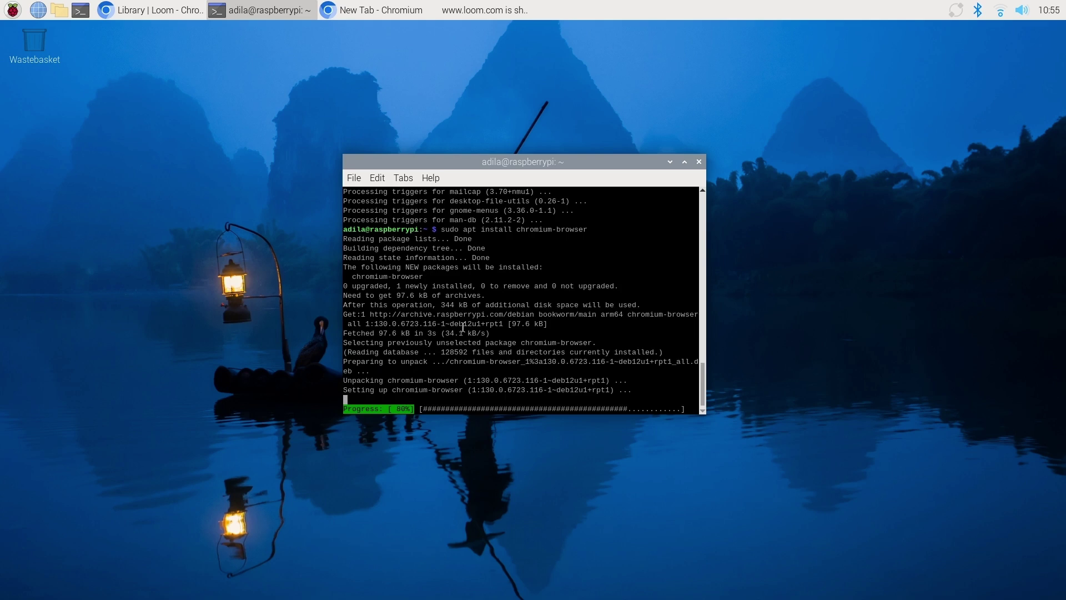
Launch chromium-browser from the terminal, then minimise the new Chromium window
text(chromium-browser)
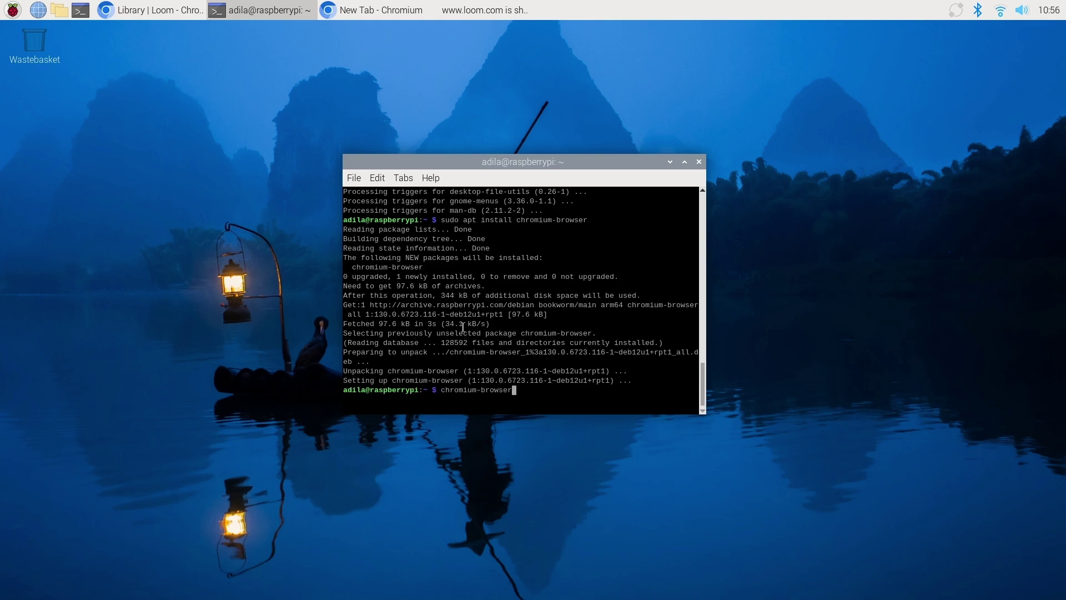
key(Return)
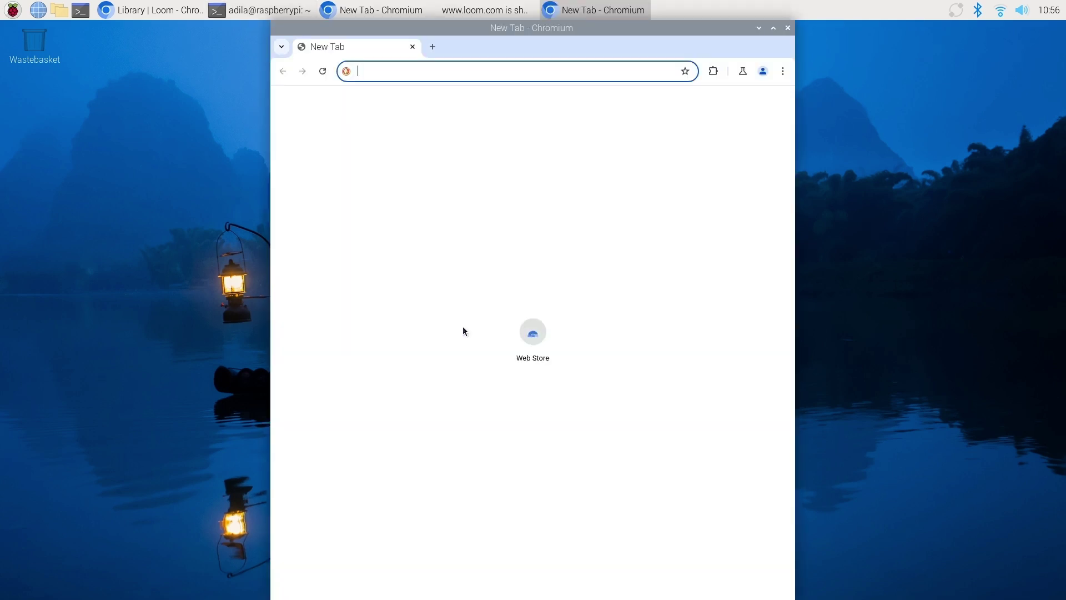
click(759, 29)
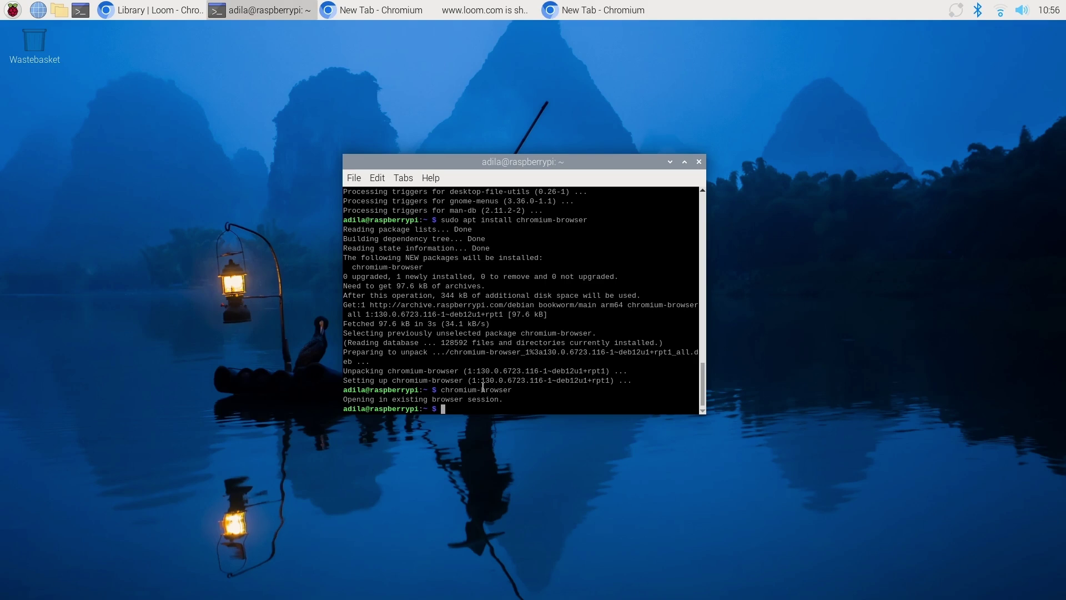
List the home directory, move into Desktop and print the working directory
text(ls)
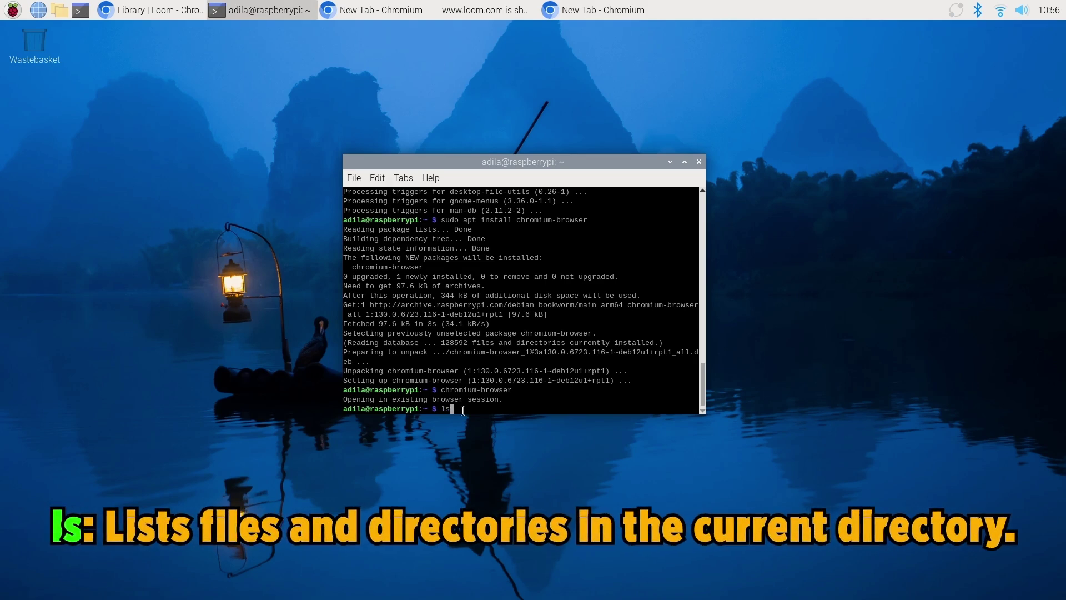
key(Return)
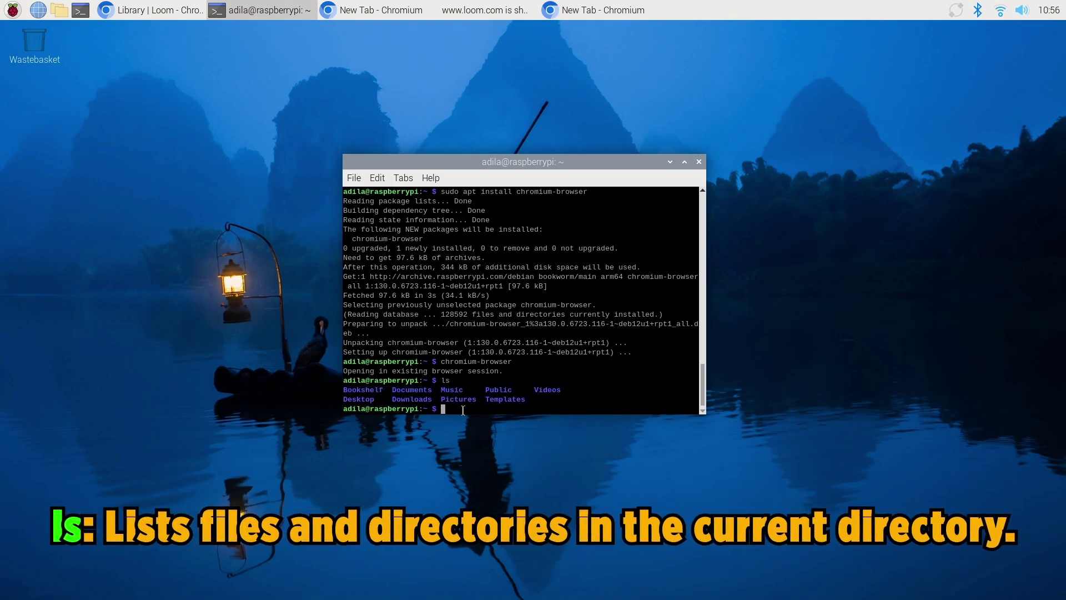
text(cd Desktop)
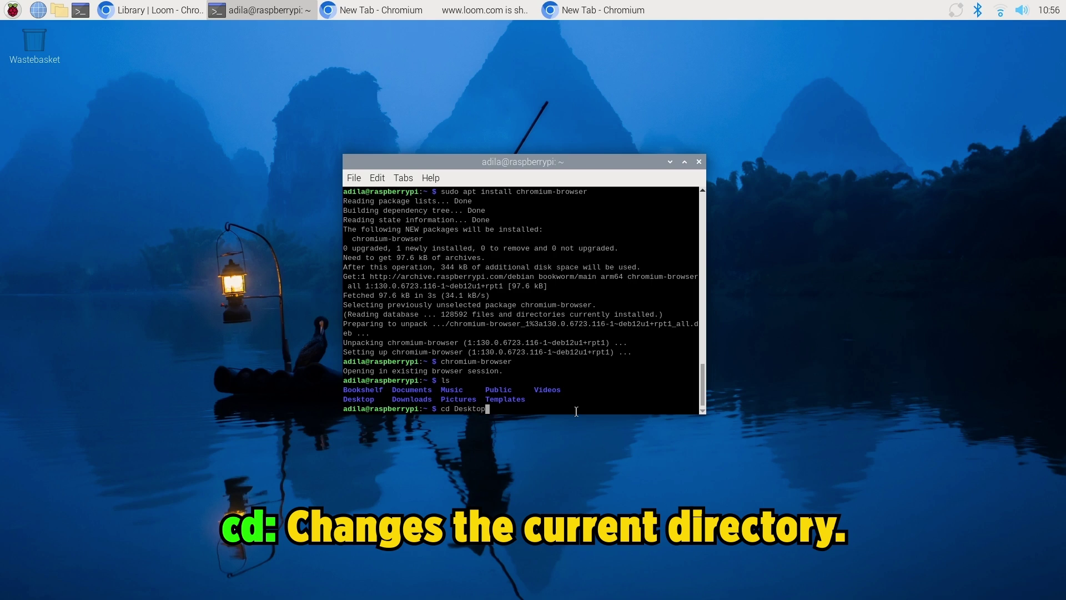
key(Return)
text(pwd)
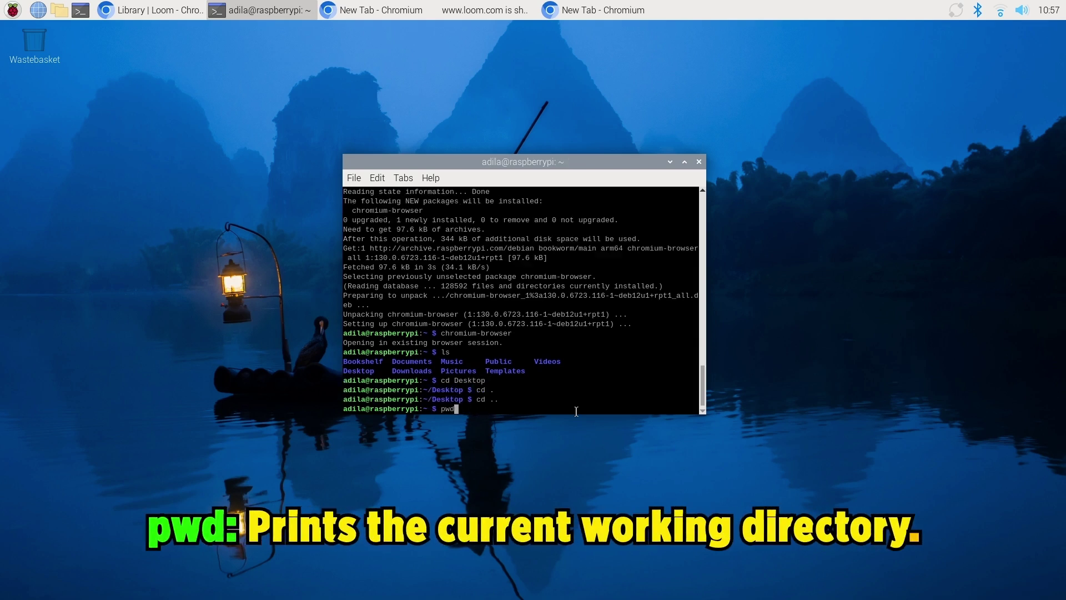
key(Return)
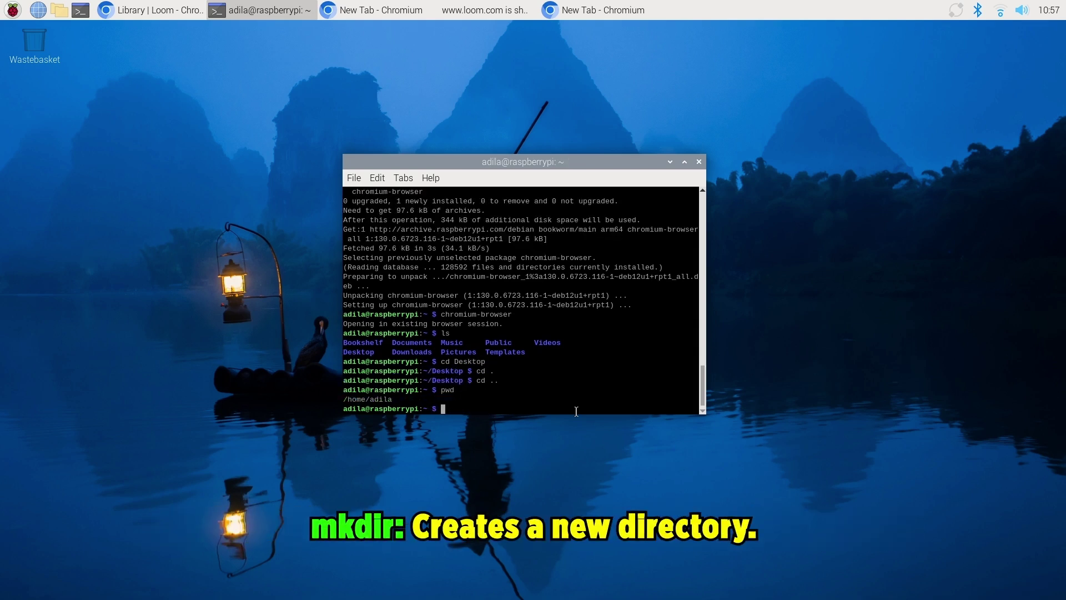
Create the raspberry and project folders on the Desktop with mkdir
text(cd Desktop)
key(Return)
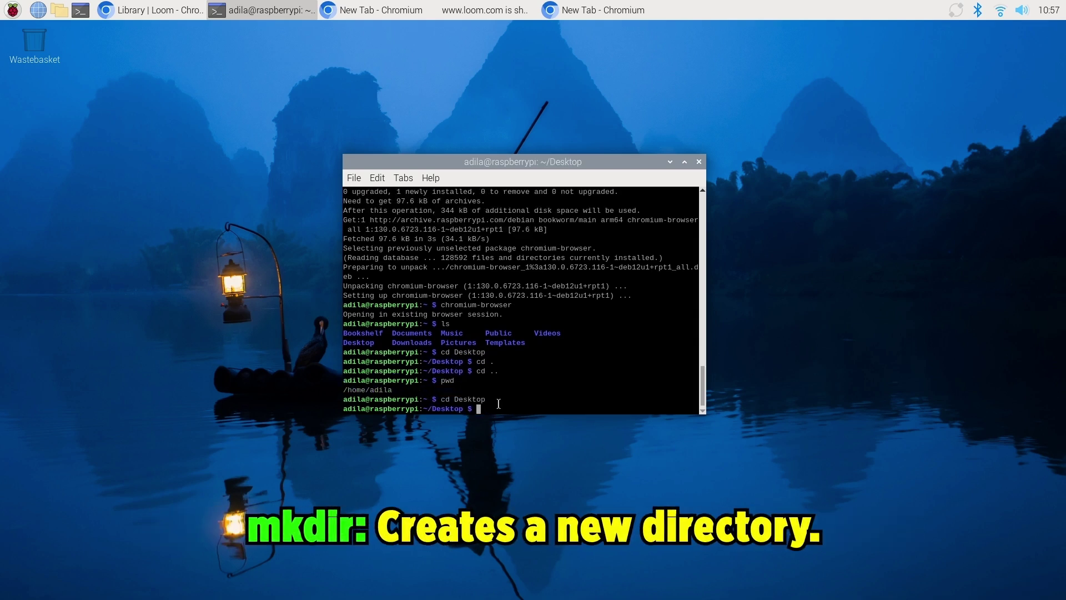
text(mkdir raspberry project)
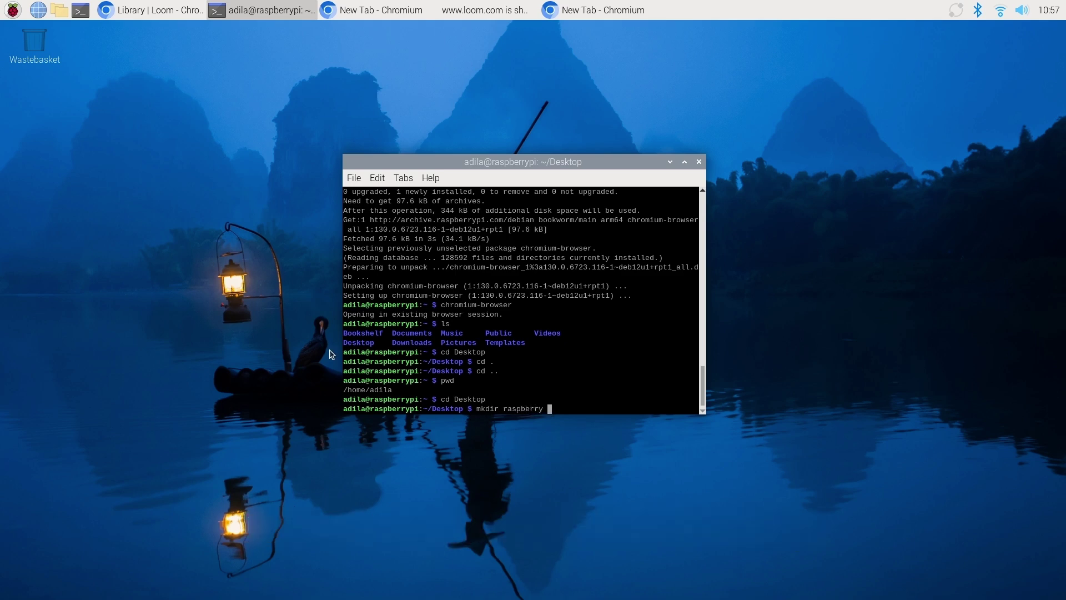
key(Return)
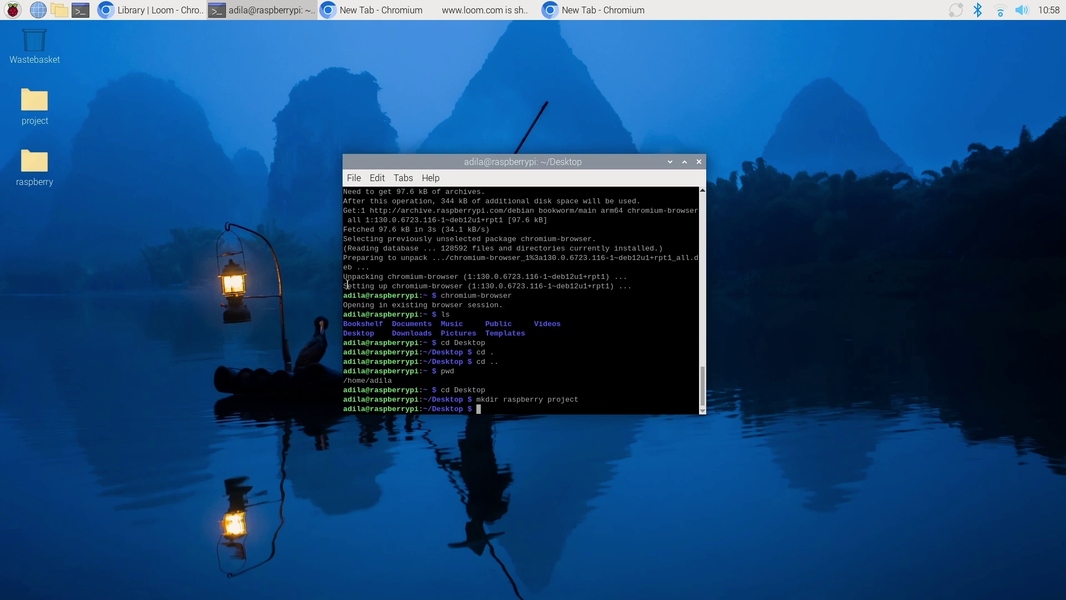
Launch the Thonny Python editor from the applications menu
click(12, 9)
mouse_move(43, 25)
click(155, 49)
Write print("HELLO,WORLD") in the Thonny editor and run it
text(print)
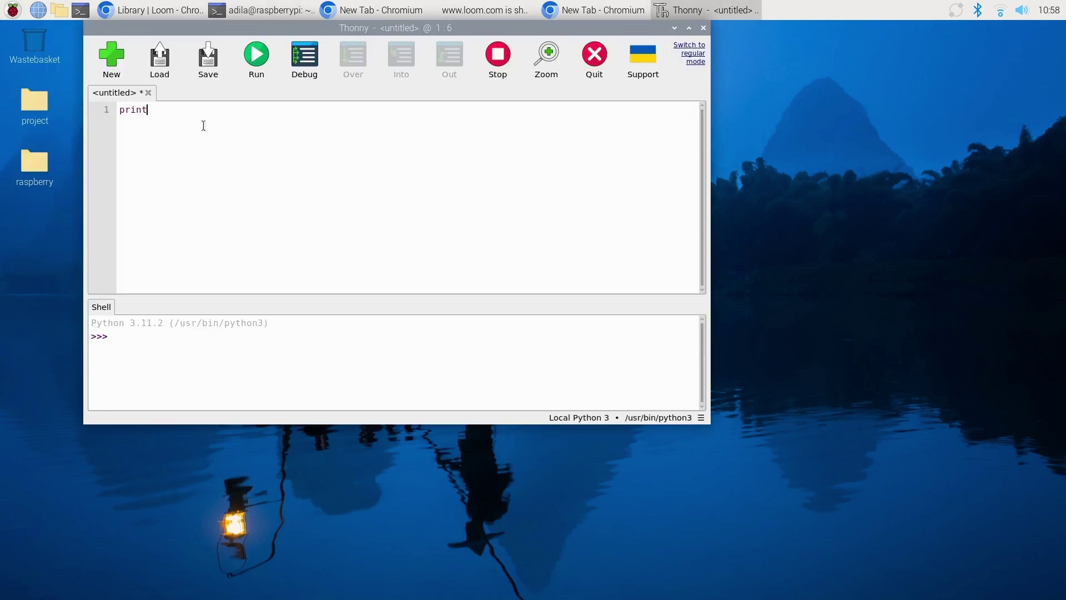
text((HELLO,WORLD")
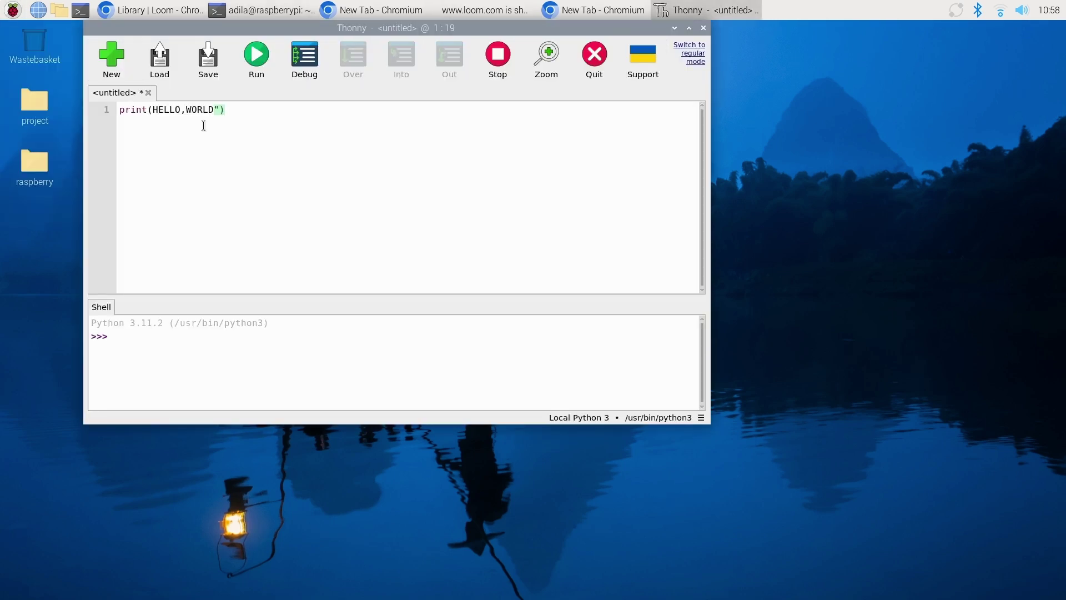
key(Left)
key(Left)
key(Left)
key(Left)
key(Left)
key(Left)
key(Left)
key(Left)
key(Left)
key(Left)
key(Left)
key(Left)
text(")
click(254, 71)
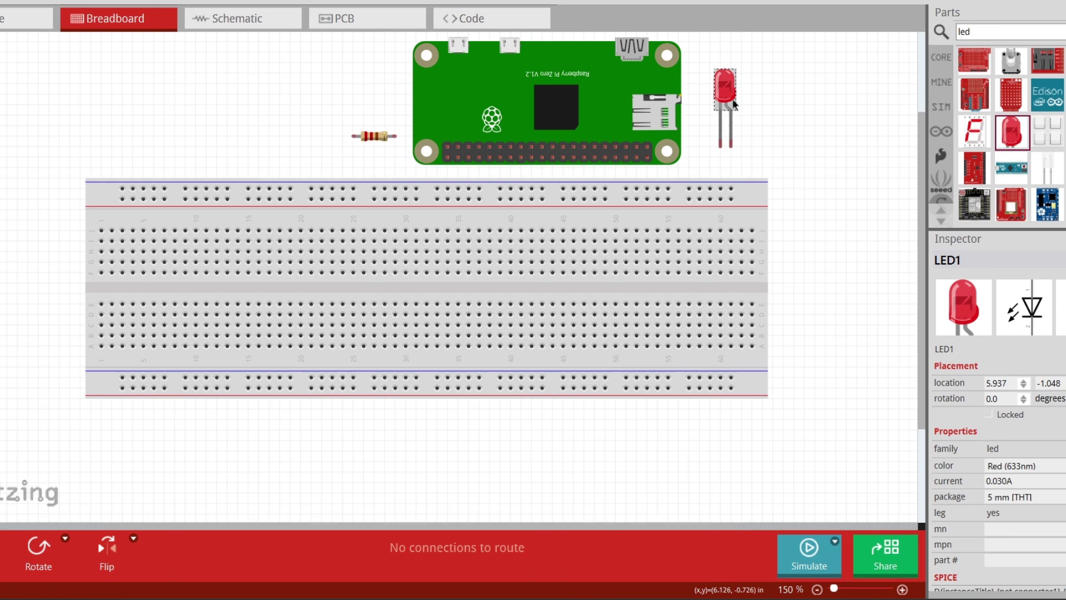
Place the red LED onto the breadboard near column 40
drag(730, 103, 524, 212)
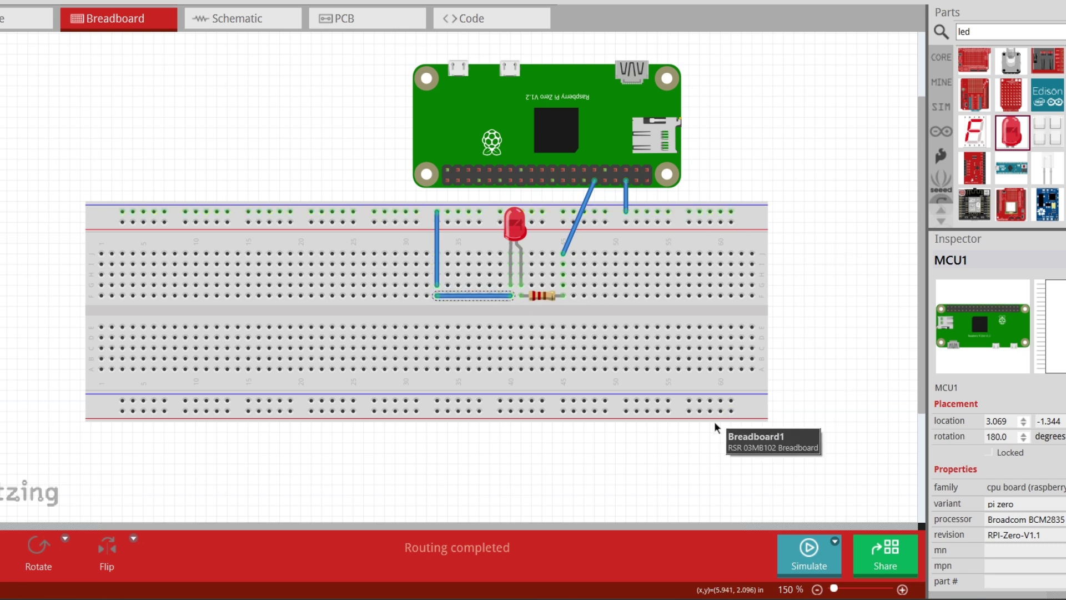
Enlarge the LED-blink script's code font by two size steps overall
click(803, 261)
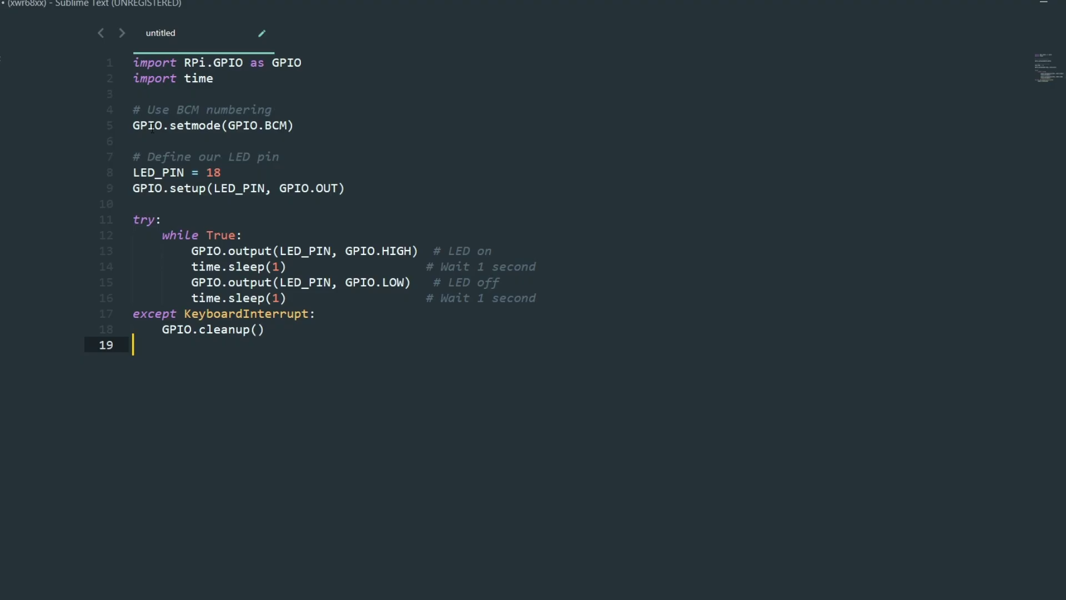
key(ctrl+equal)
key(ctrl+equal)
key(ctrl+equal)
key(ctrl+equal)
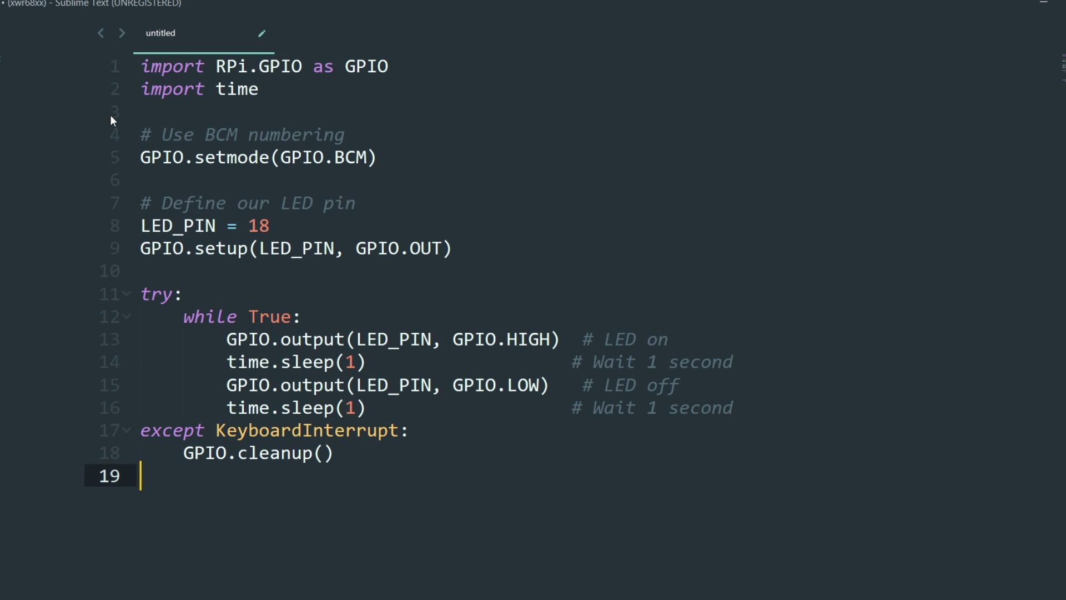
key(ctrl+minus)
key(ctrl+minus)
key(ctrl+minus)
key(ctrl+equal)
key(ctrl+equal)
key(ctrl+equal)
key(ctrl+equal)
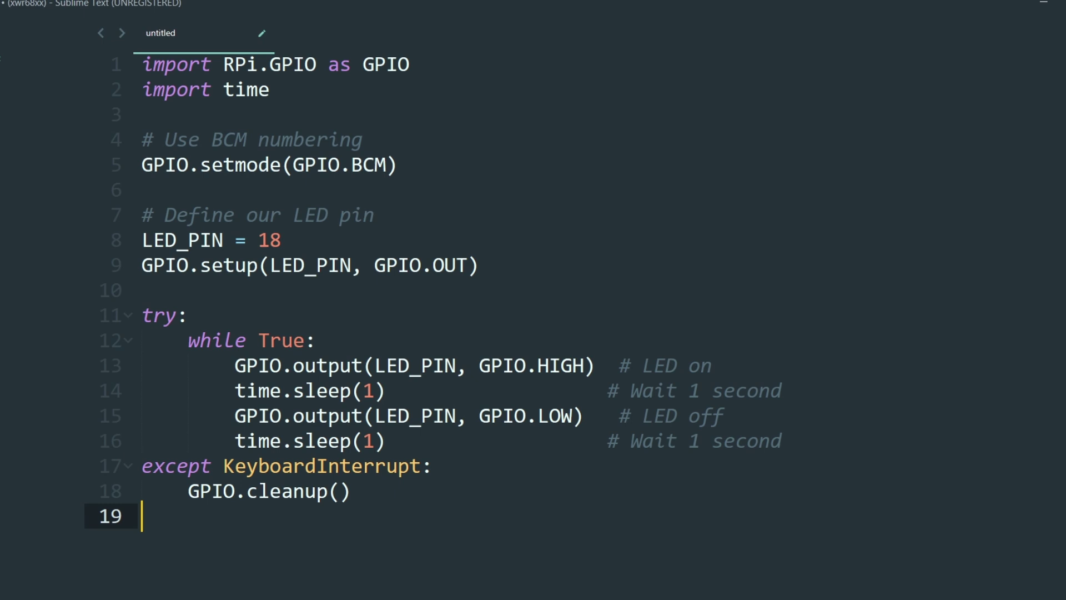
key(ctrl+equal)
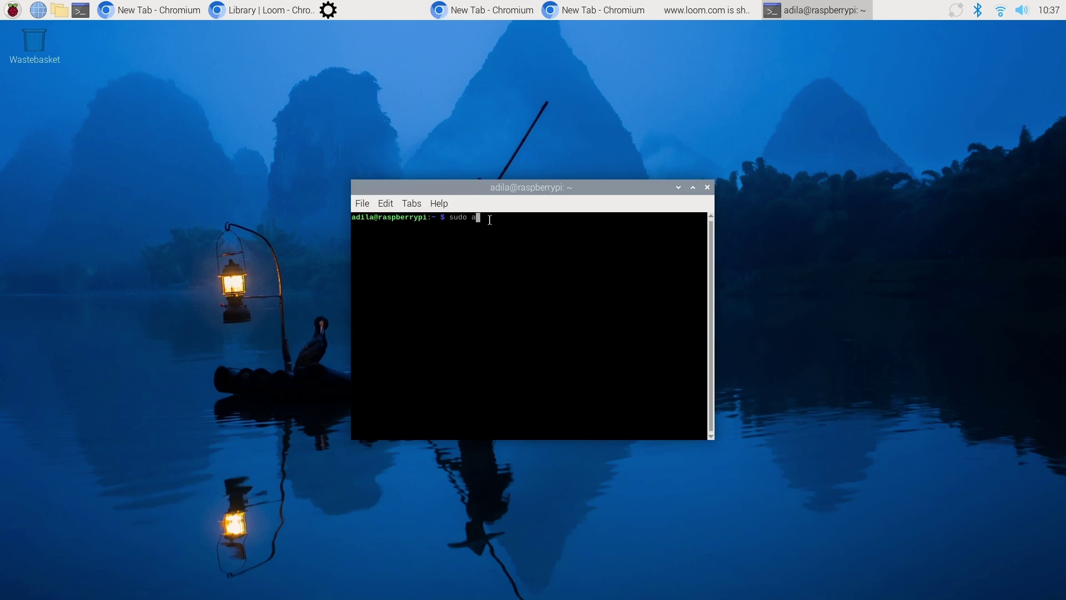
Run sudo apt update in LXTerminal to refresh the package lists
text(update)
key(Return)
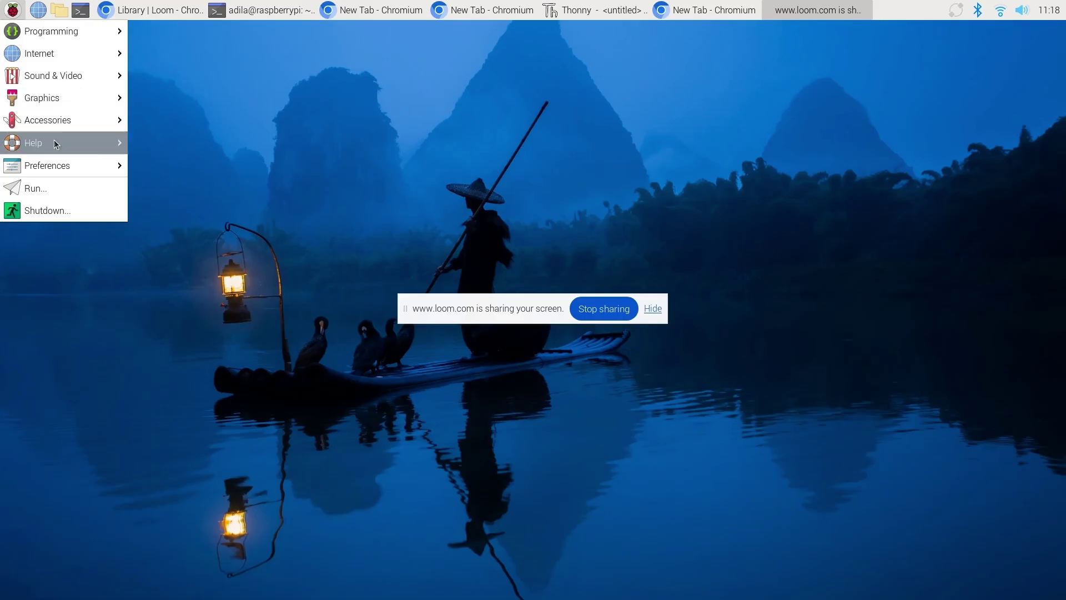
mouse_move(69, 166)
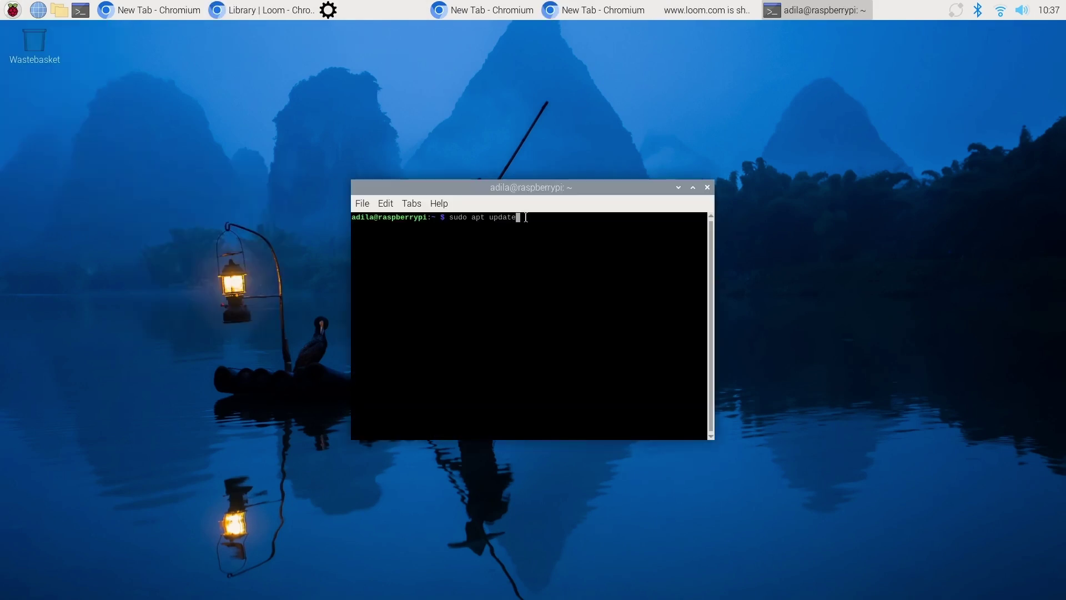